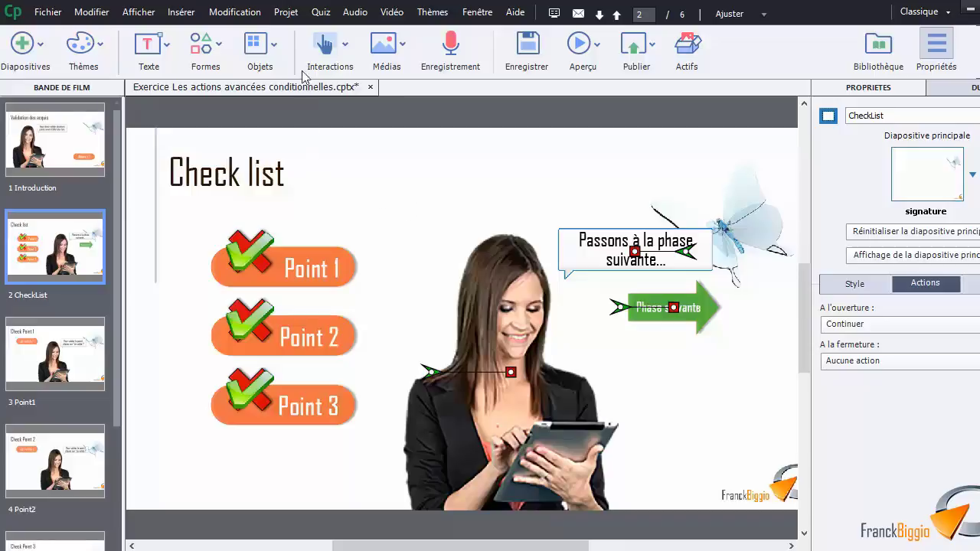
Start a new advanced action from blank and set its action type to Actions de condition.
click(287, 12)
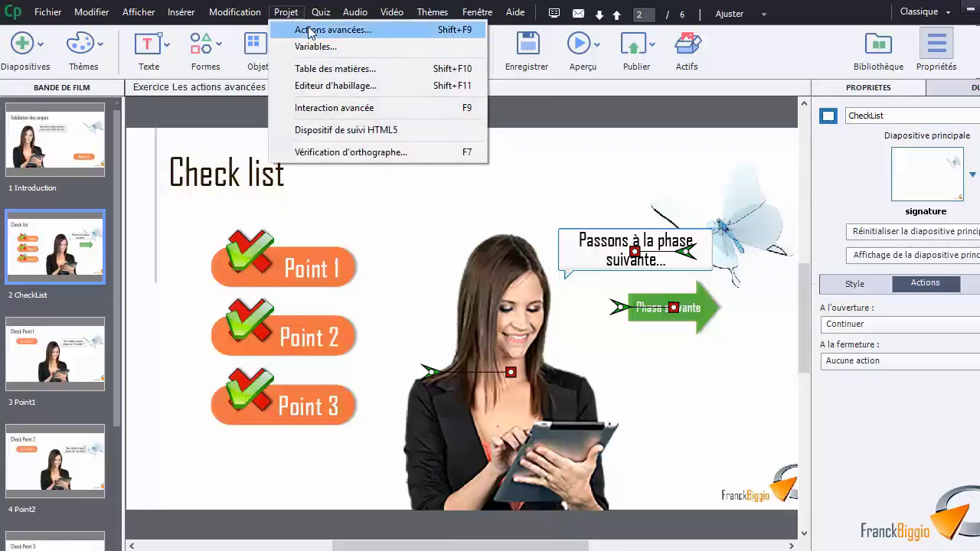
click(310, 31)
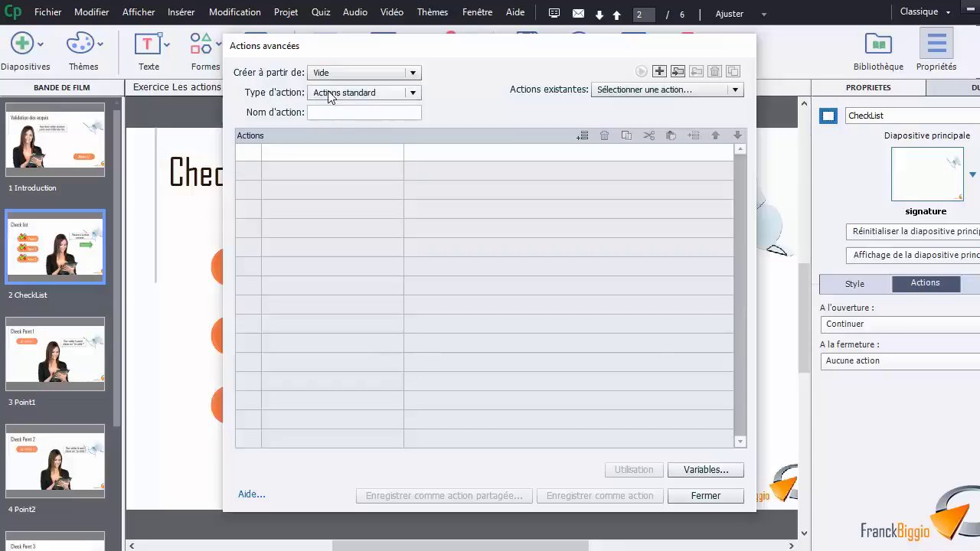
click(411, 93)
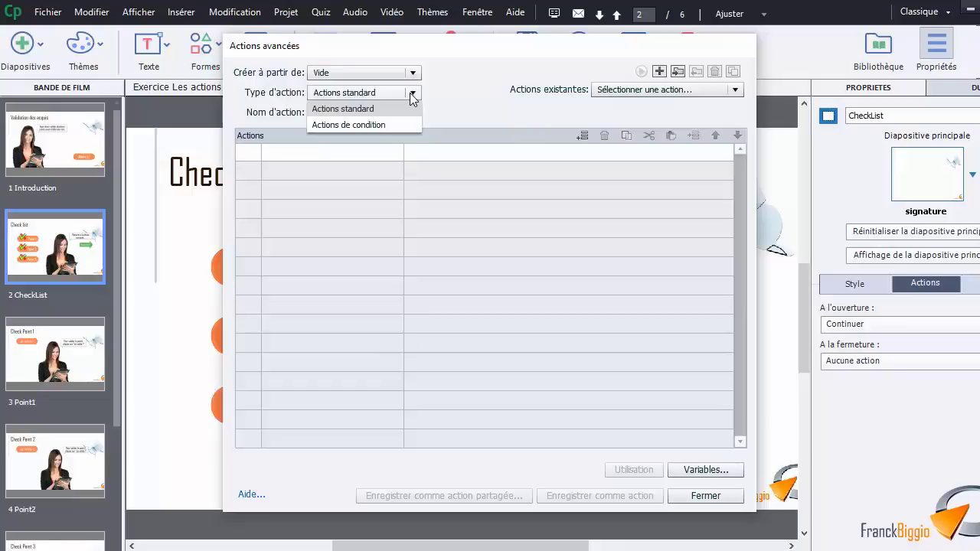
click(382, 124)
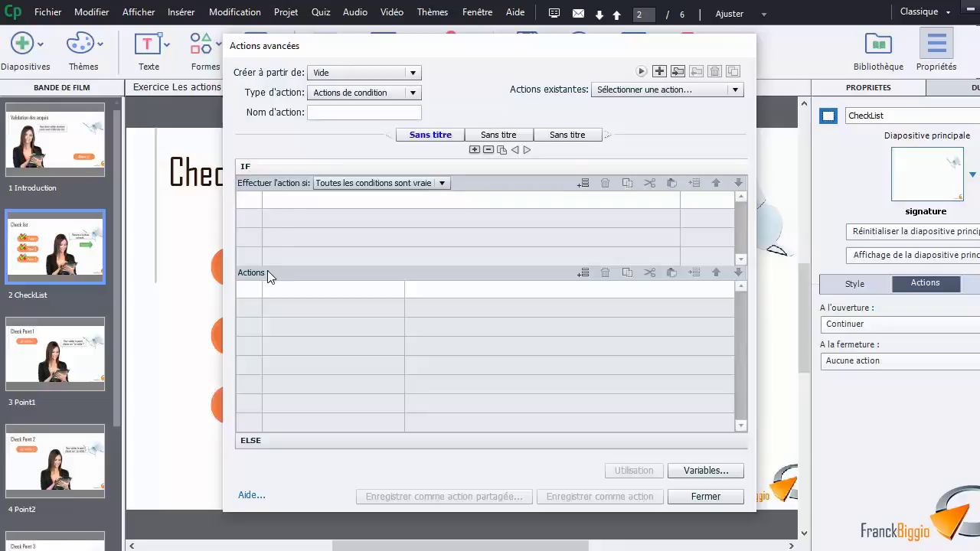
click(254, 442)
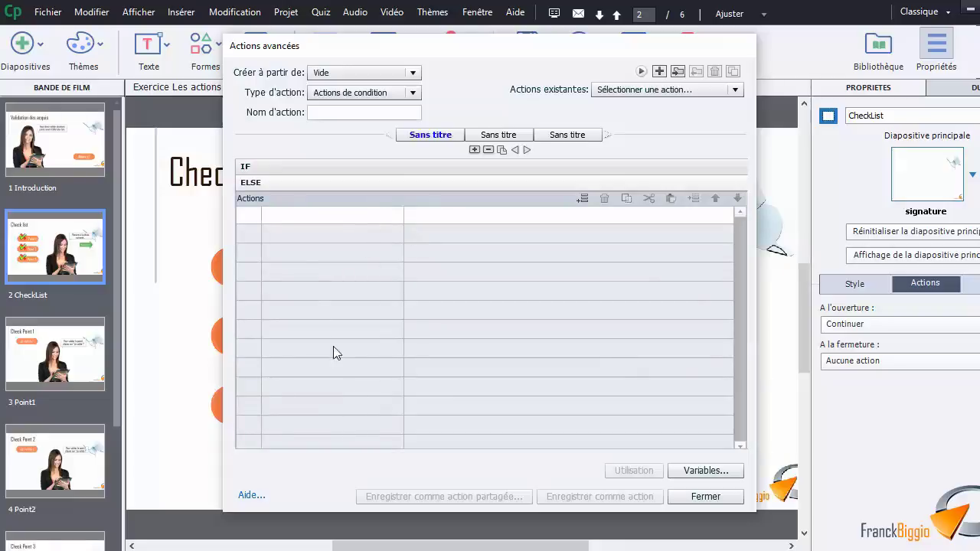
click(246, 166)
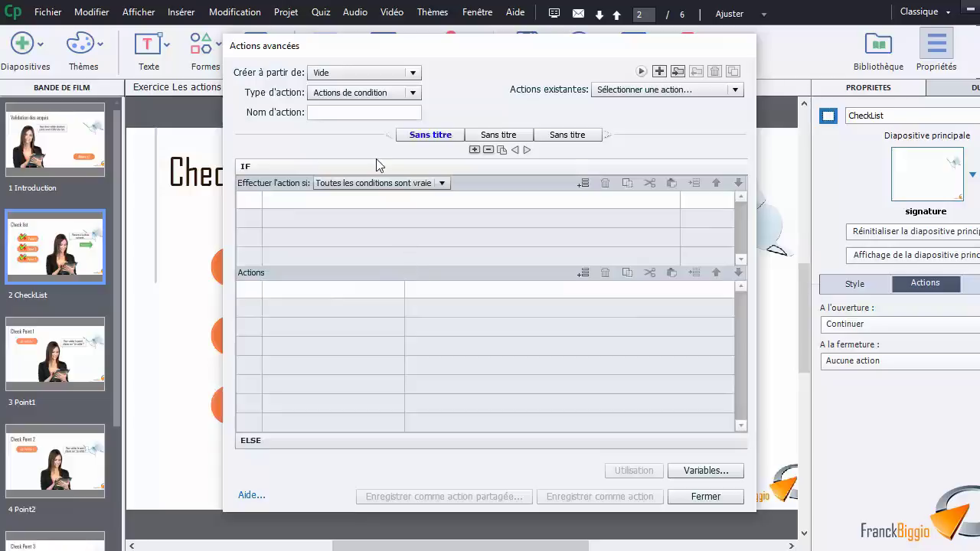
Name the conditional action Validation and rename its first untitled decision as Point1.
click(324, 113)
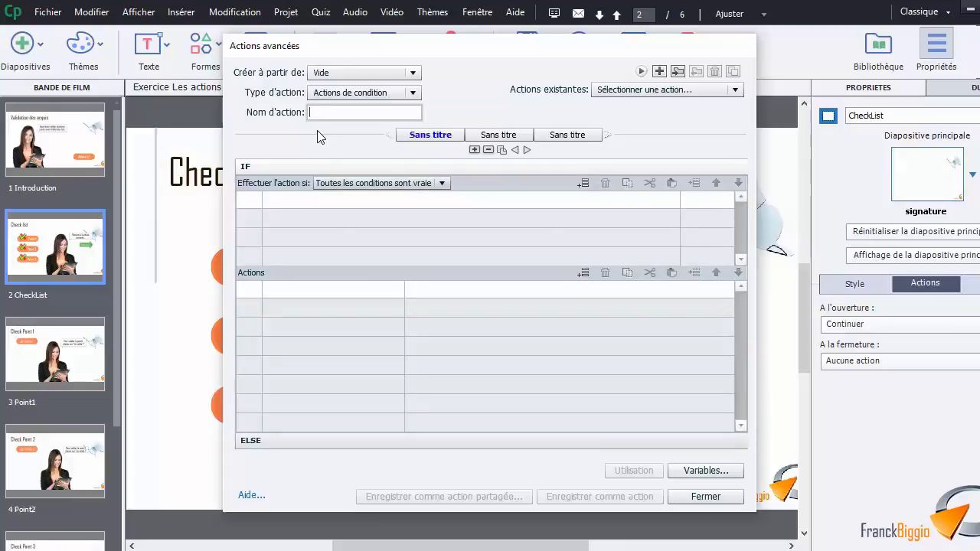
text(V)
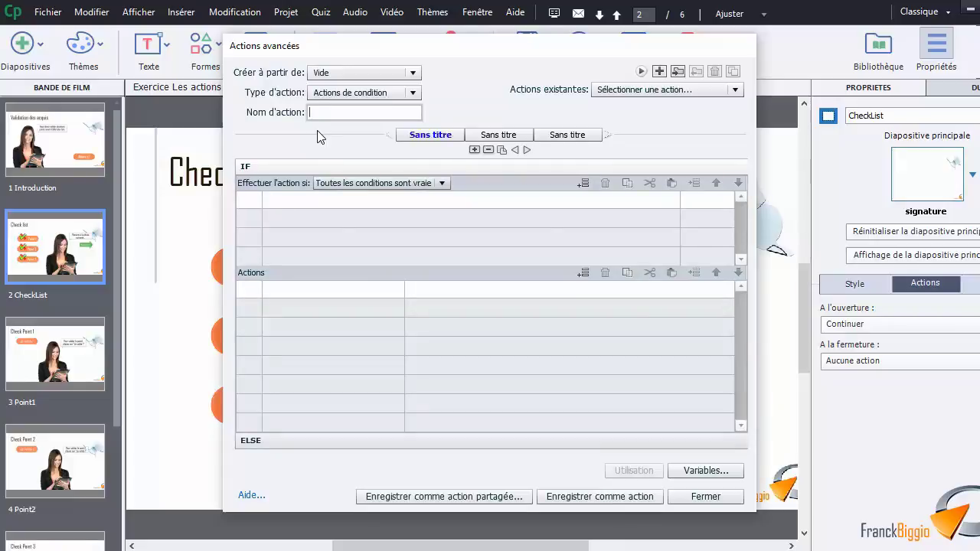
text(alidation)
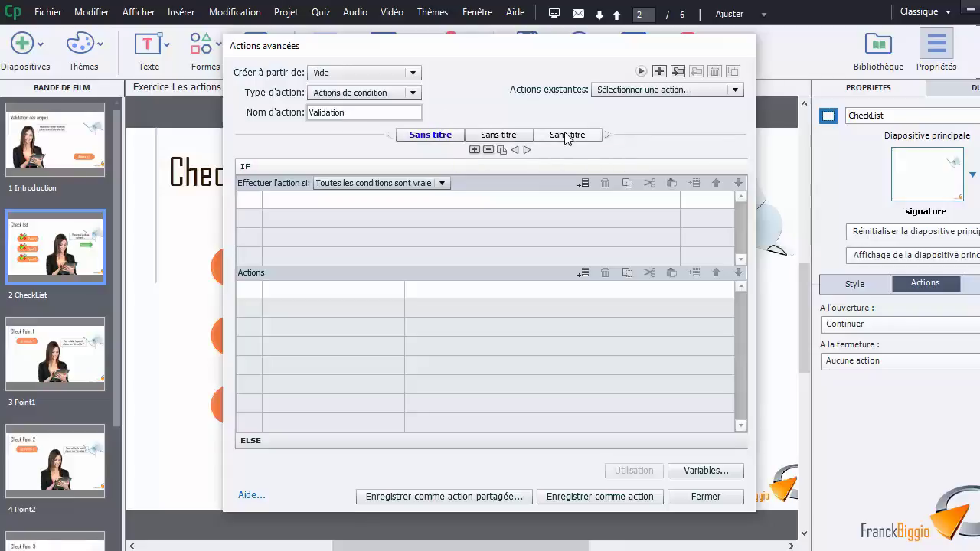
double_click(433, 136)
drag(440, 135, 377, 113)
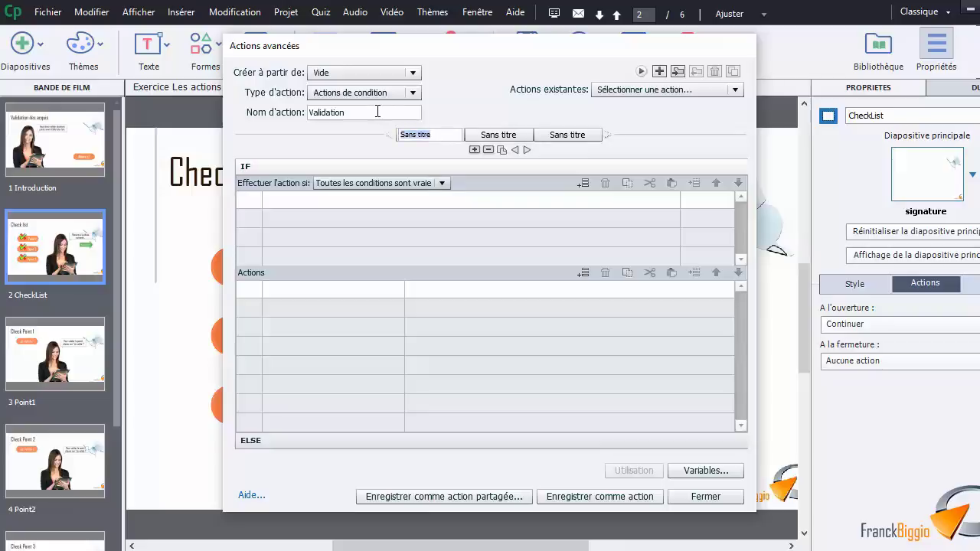
text(Point1)
key(Return)
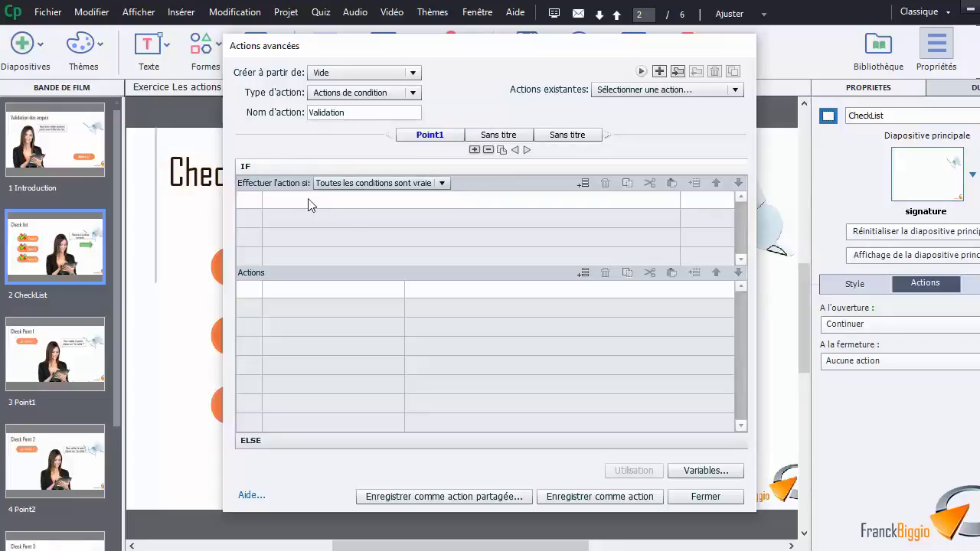
Add an IF condition to the Point1 decision: variable ValidationPoint1 est égal à the literal OK.
click(377, 184)
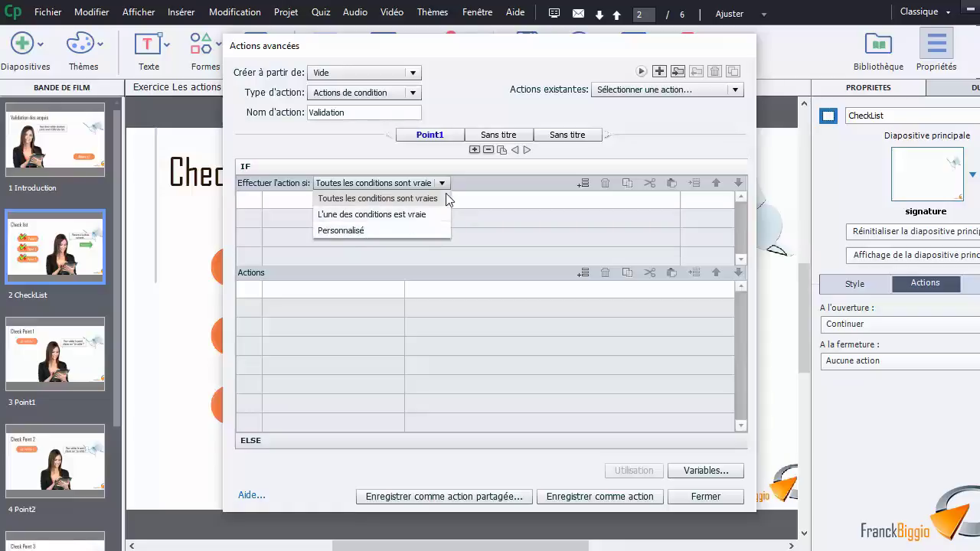
click(411, 178)
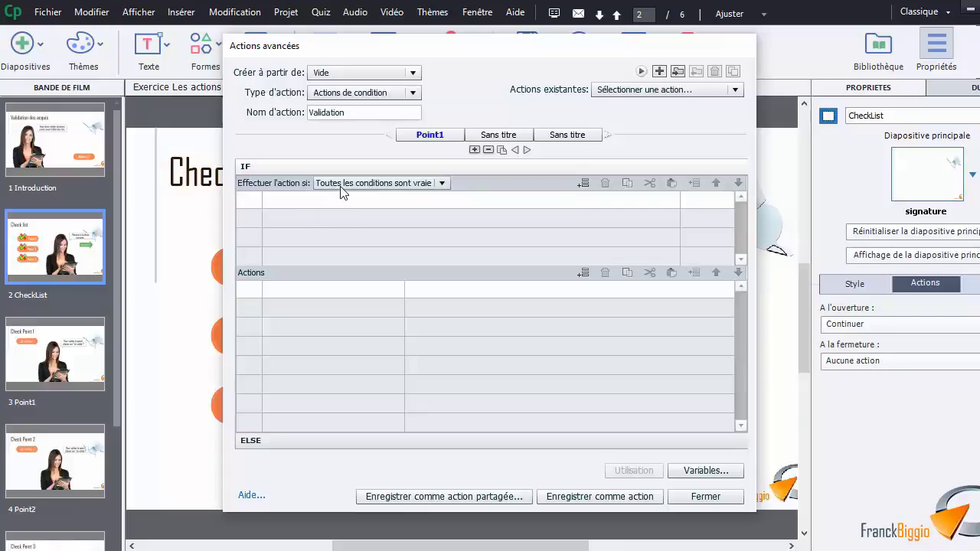
click(305, 205)
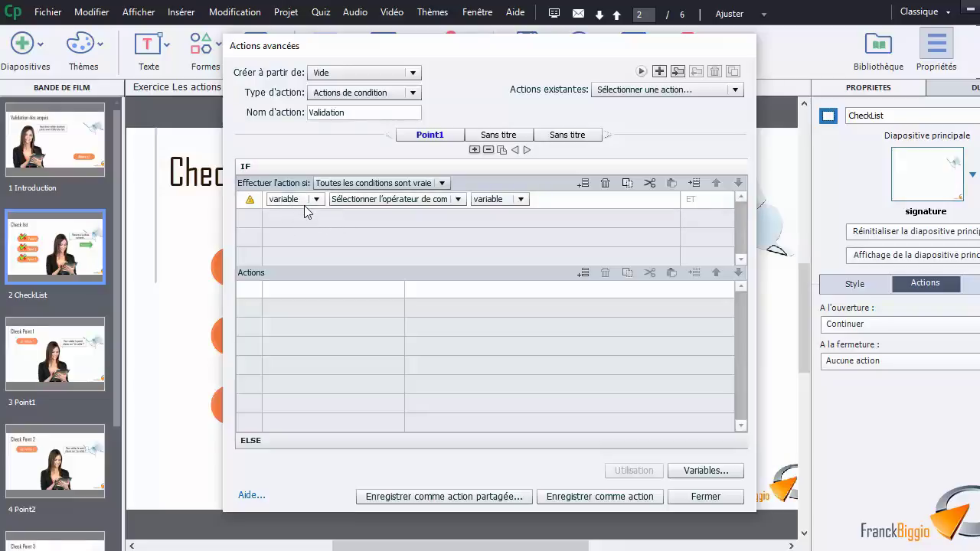
click(316, 199)
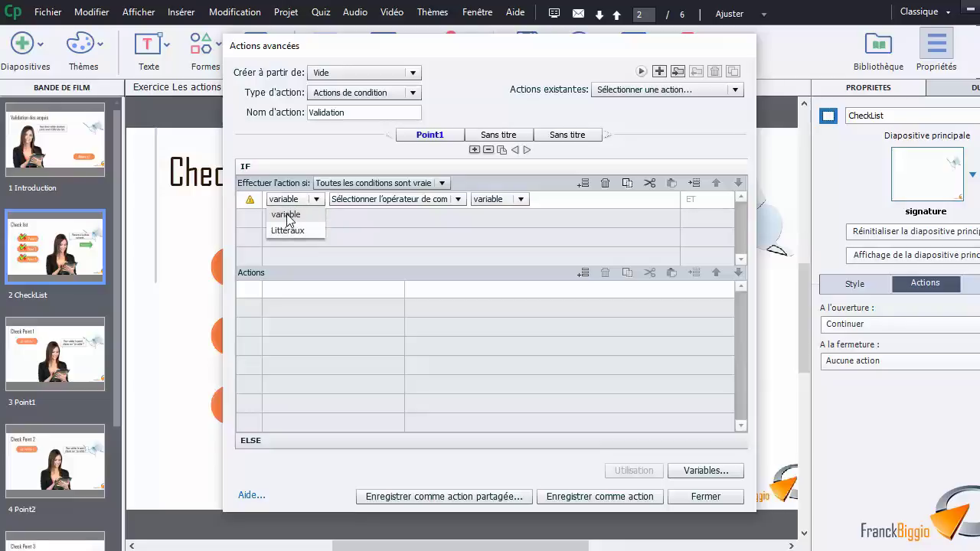
click(287, 216)
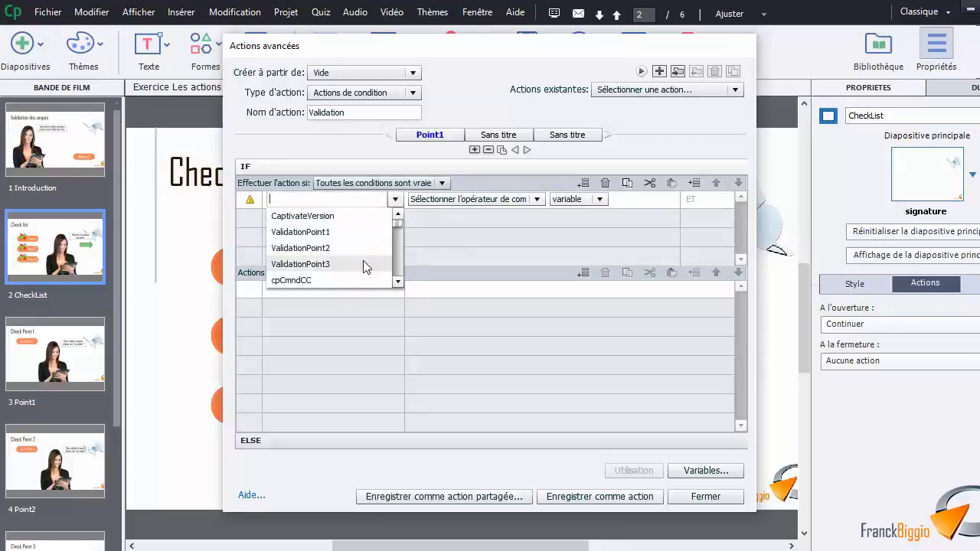
click(324, 232)
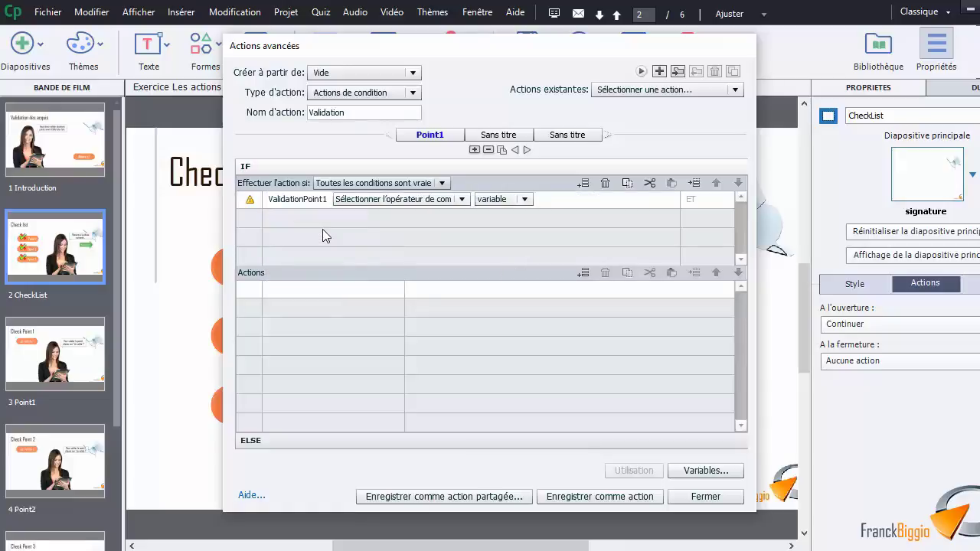
click(461, 201)
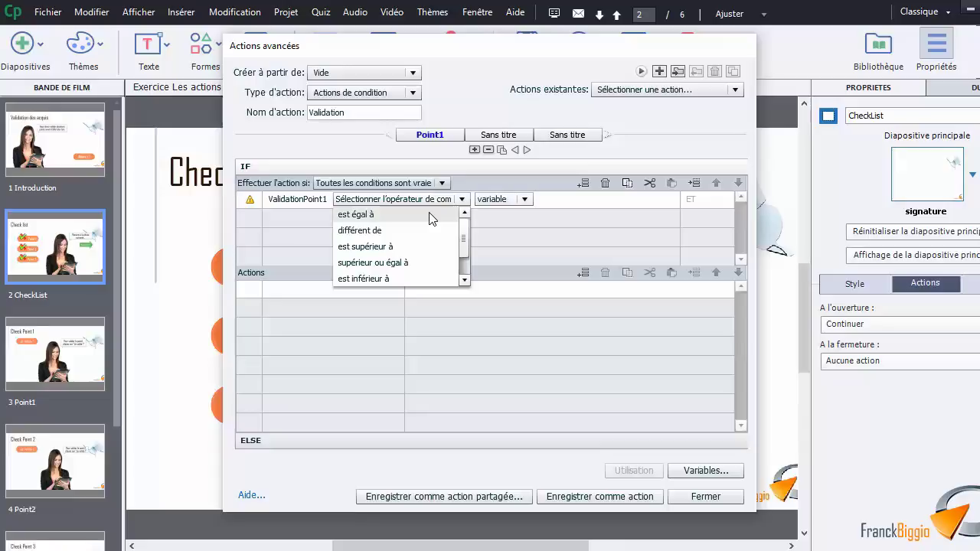
click(429, 212)
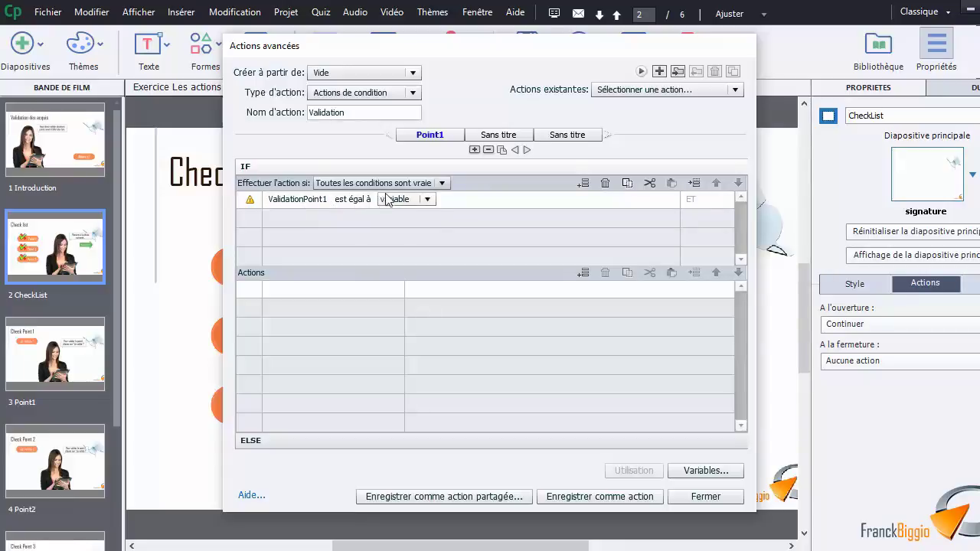
click(429, 199)
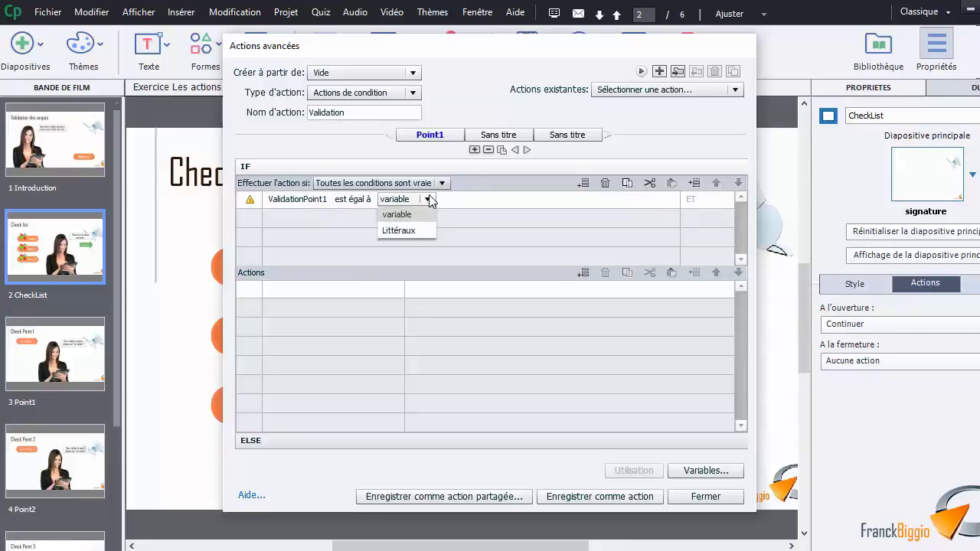
click(408, 231)
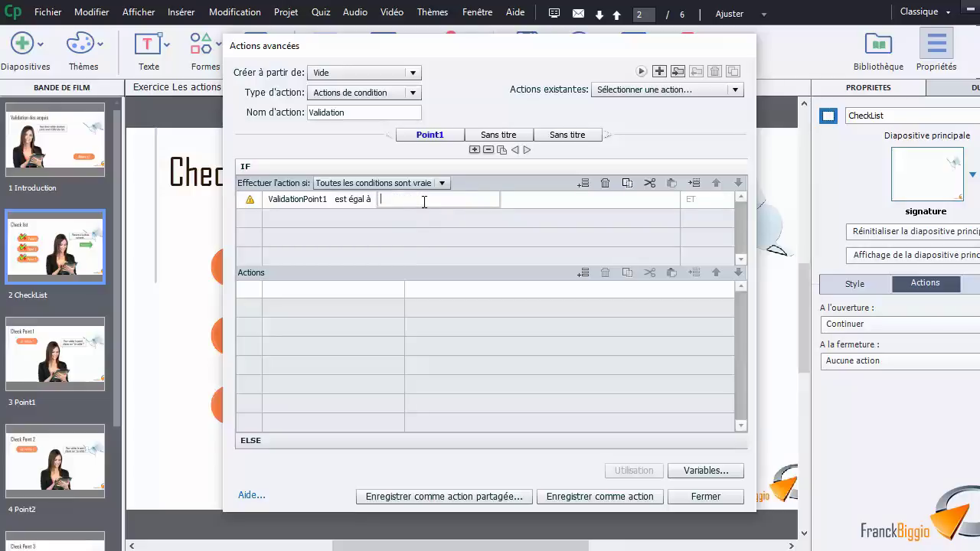
text(OK)
key(Return)
Add a Masquer action targeting CroixPoint1 to the IF actions of the Point1 decision.
click(319, 291)
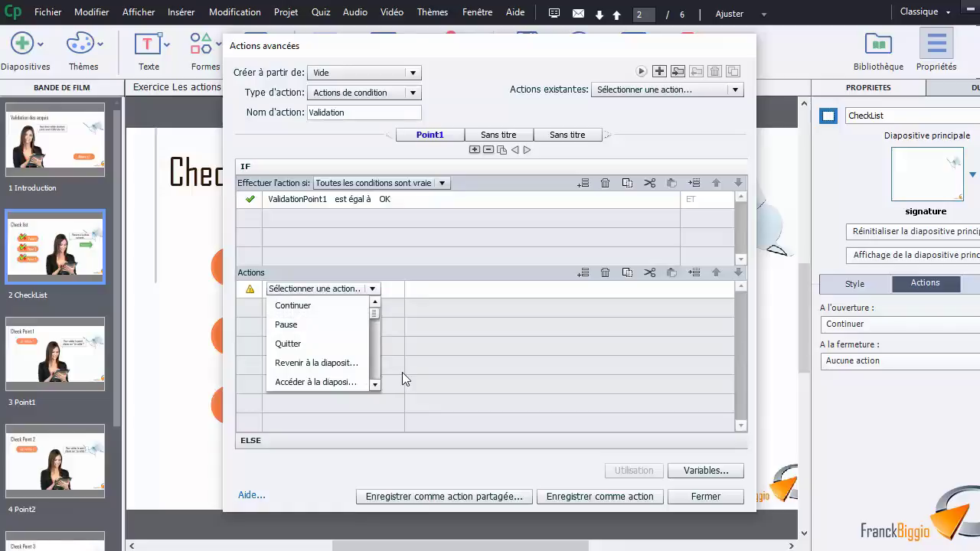
scroll(375, 388, down, 3)
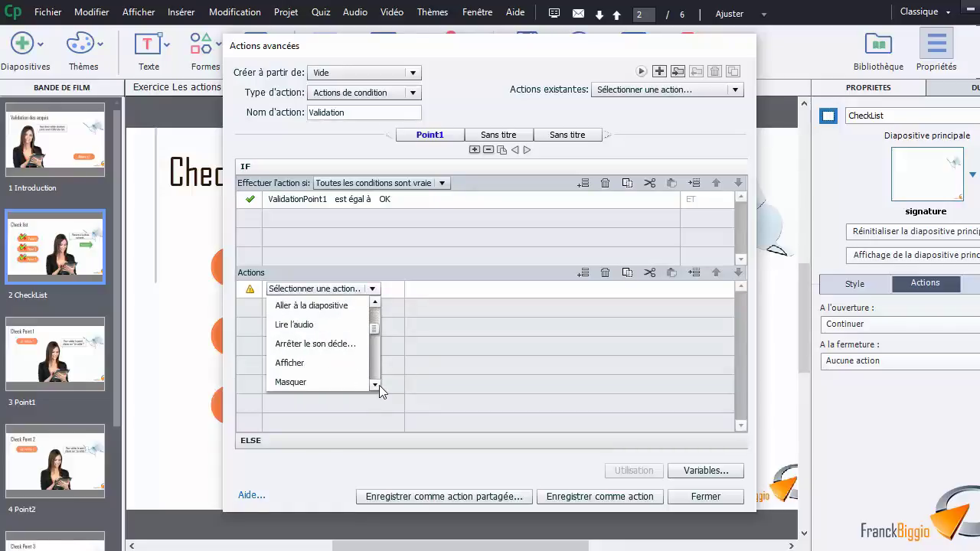
click(344, 376)
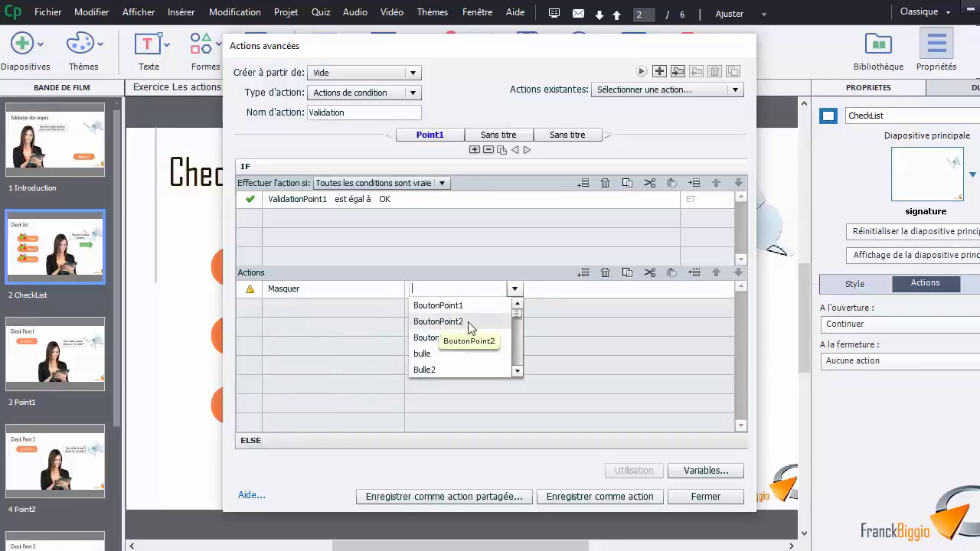
click(518, 373)
click(517, 372)
click(517, 372)
click(518, 372)
click(518, 372)
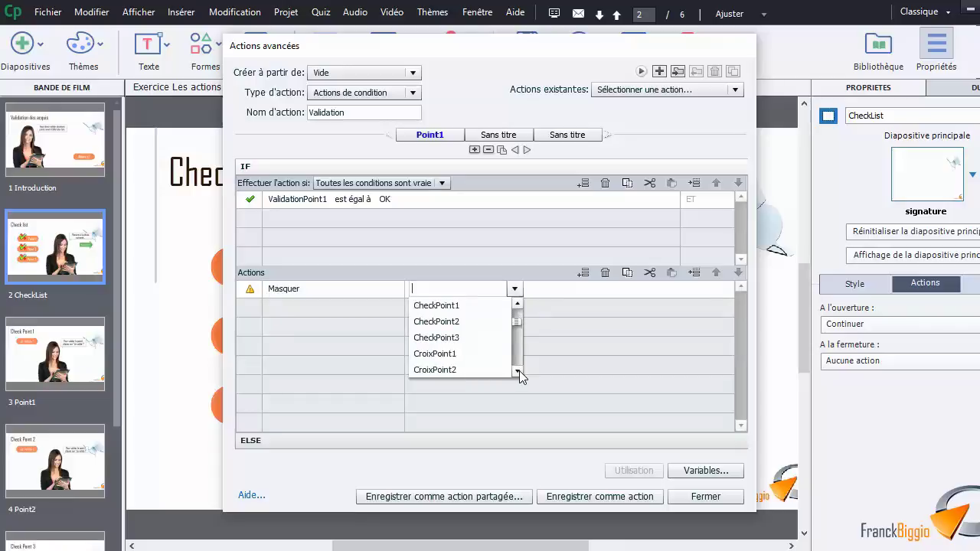
click(519, 372)
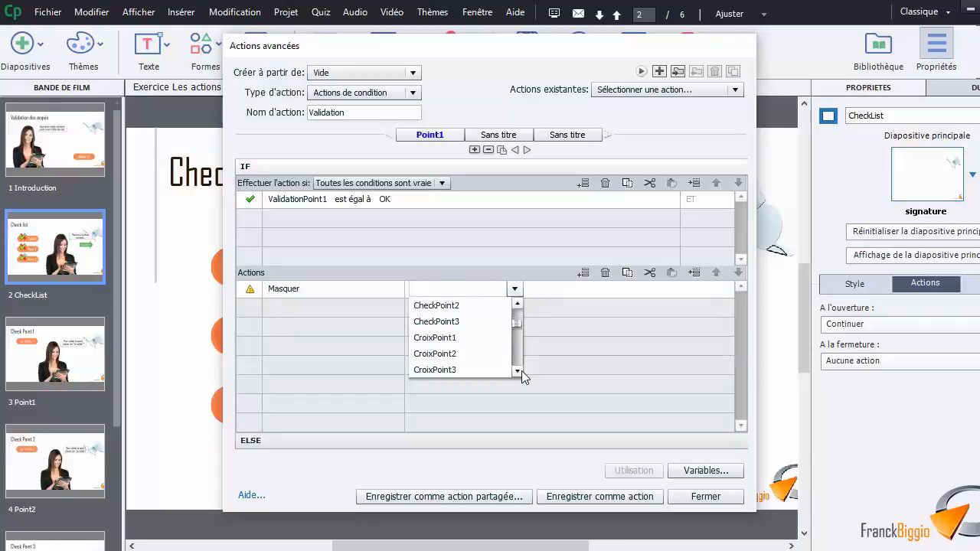
click(435, 369)
click(442, 335)
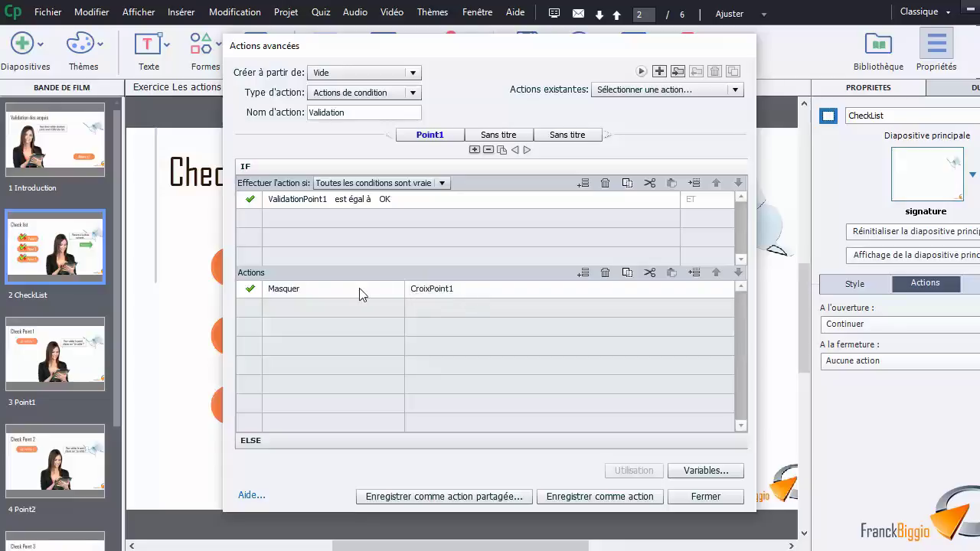
Add a second IF action to the Point1 decision, Afficher, targeting CheckPoint1.
click(326, 309)
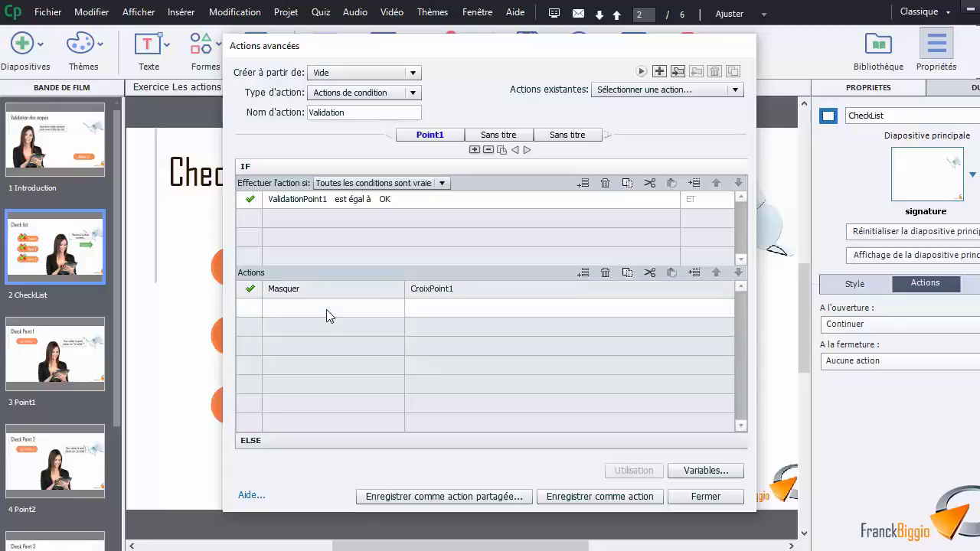
click(327, 310)
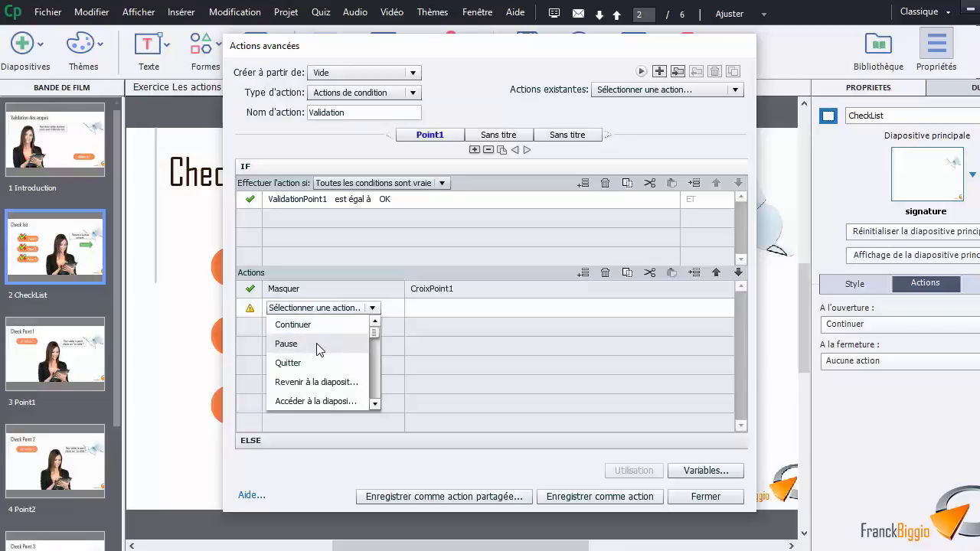
click(375, 406)
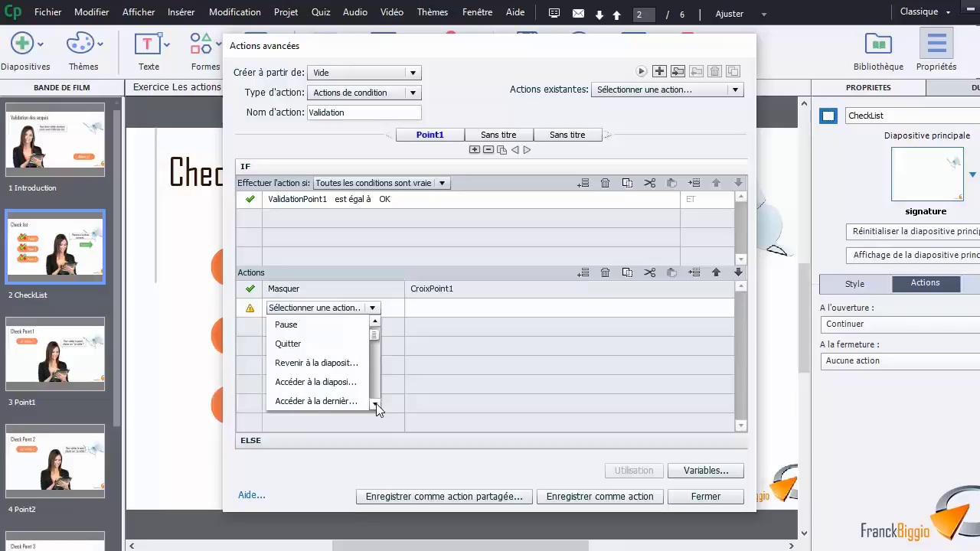
click(376, 405)
click(376, 405)
click(376, 405)
click(376, 405)
click(376, 405)
click(376, 405)
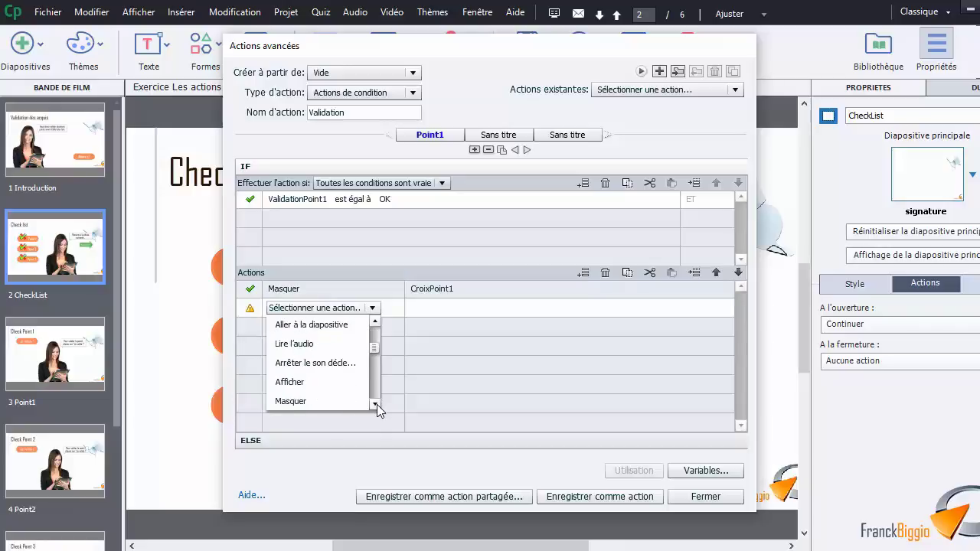
click(333, 385)
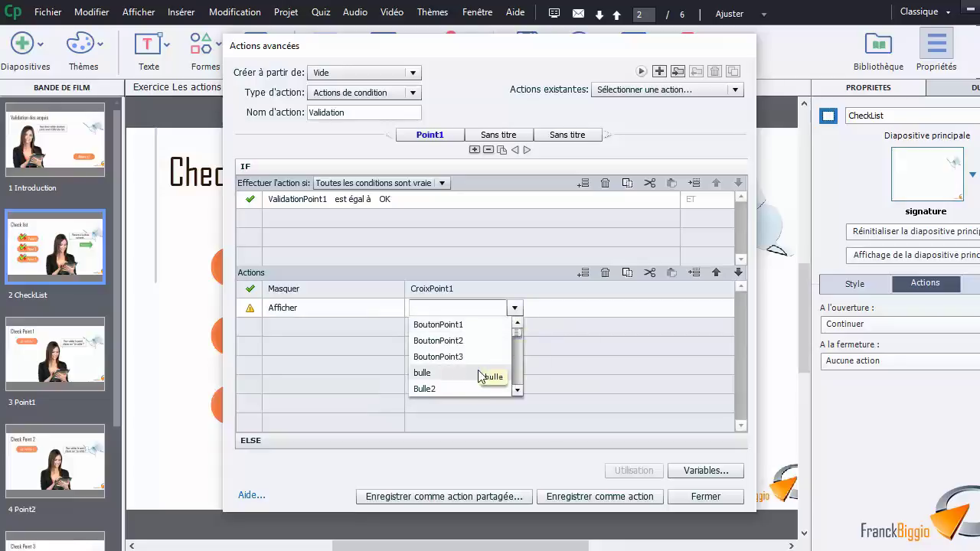
click(518, 390)
click(518, 389)
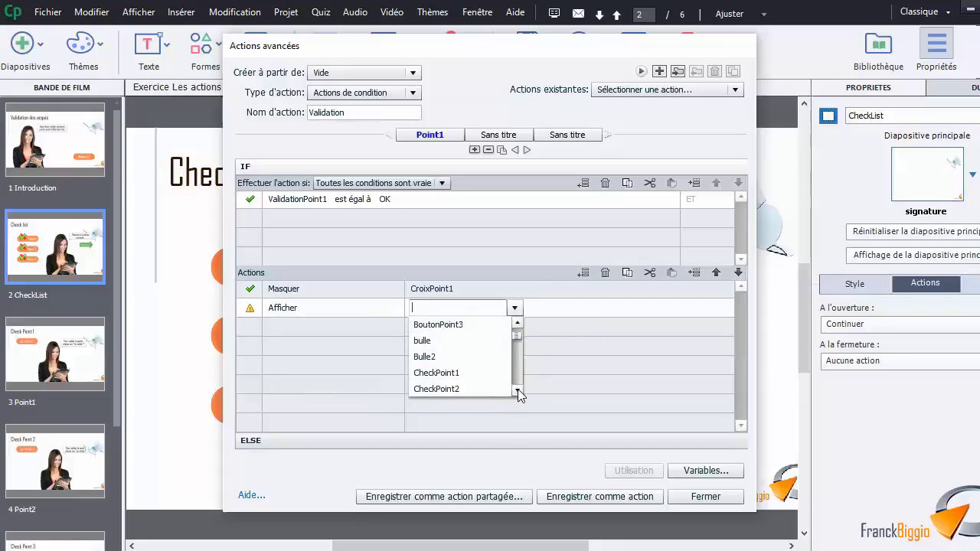
click(518, 390)
click(519, 390)
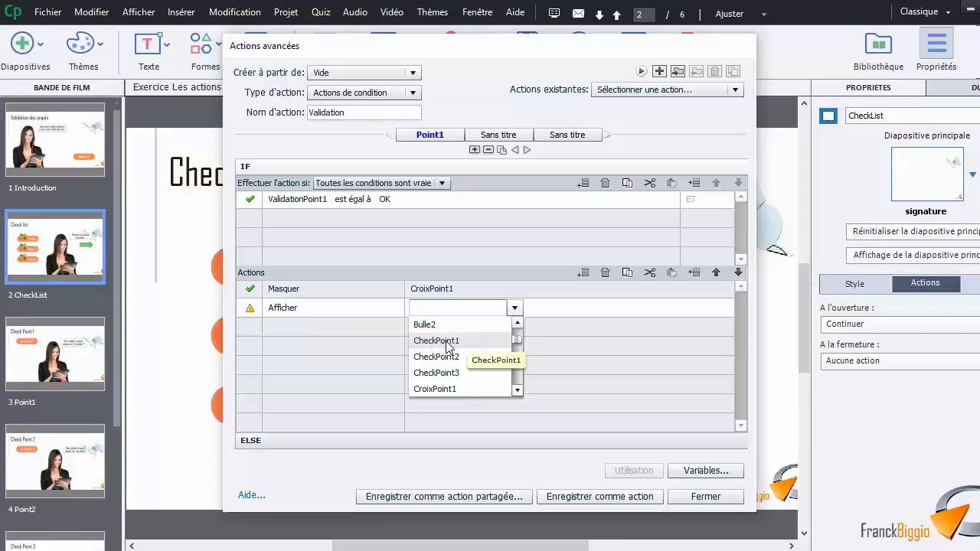
click(446, 342)
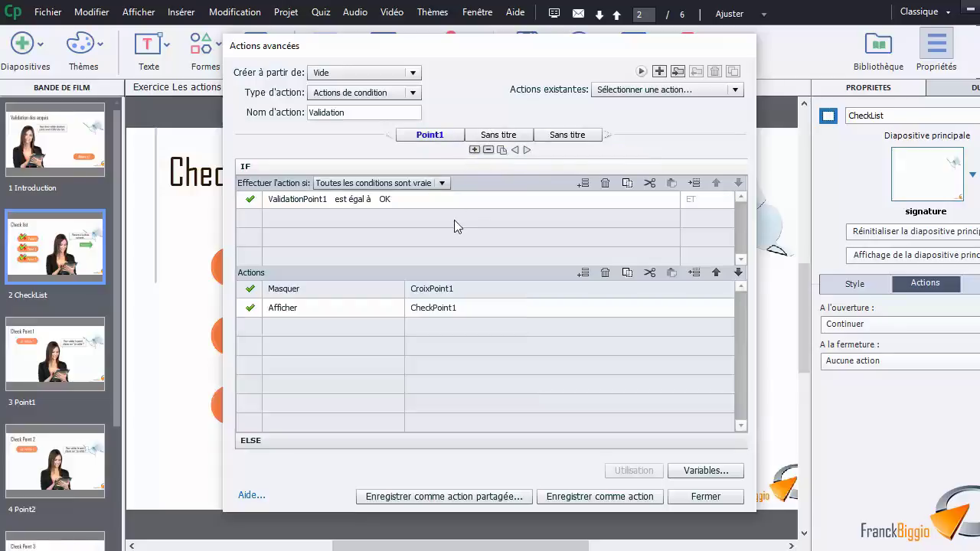
Rename the second decision of the Validation action, the first one still untitled, as Point2.
click(498, 138)
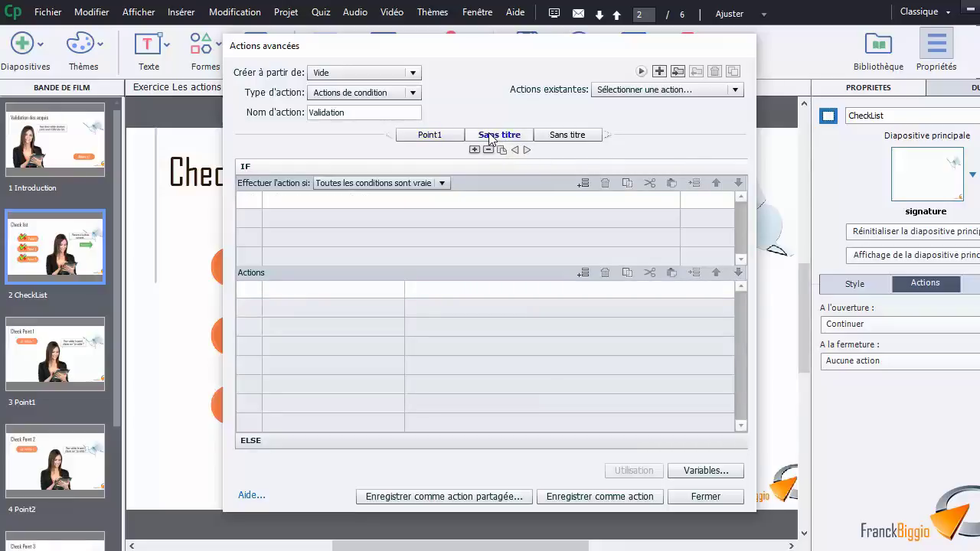
double_click(491, 137)
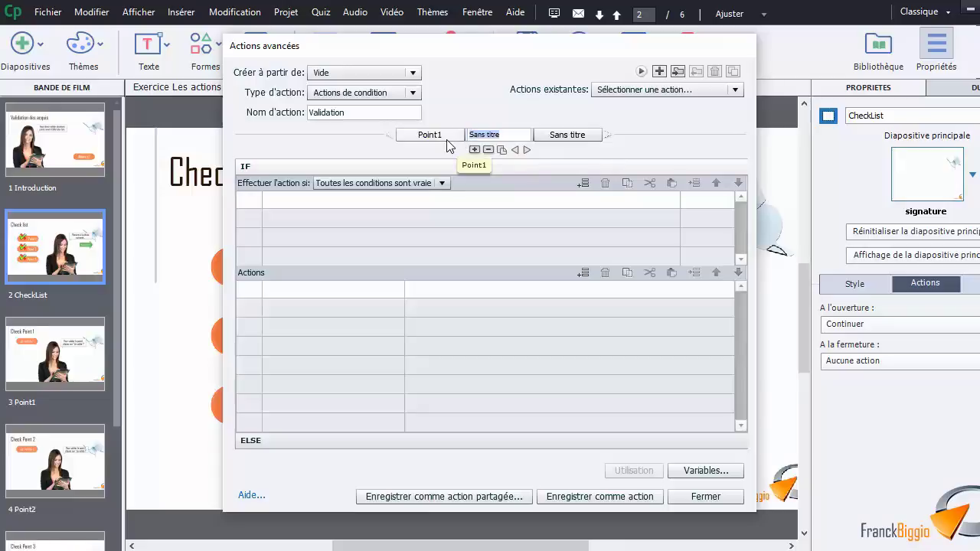
text(Point2)
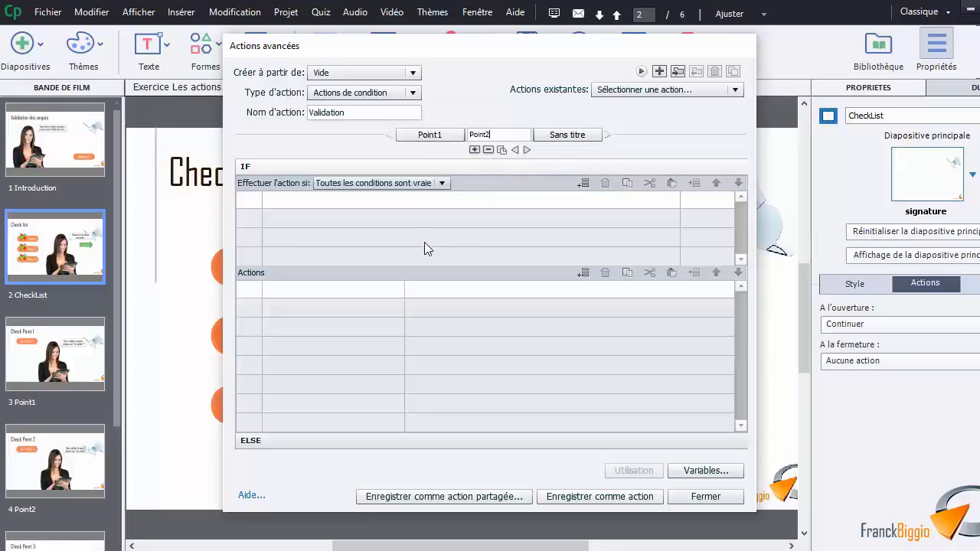
click(323, 212)
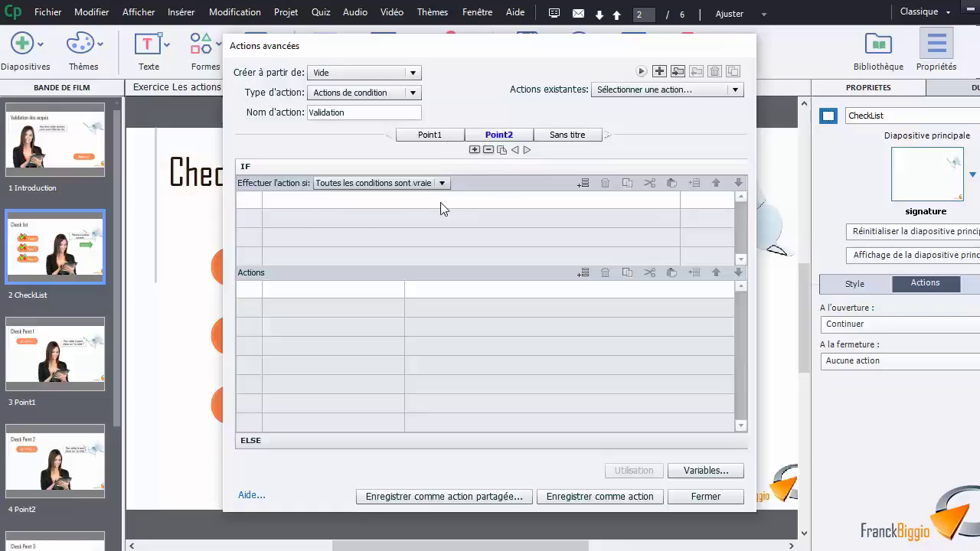
Add an IF condition to the Point2 decision: variable ValidationPoint2 est égal à the literal OK.
click(329, 201)
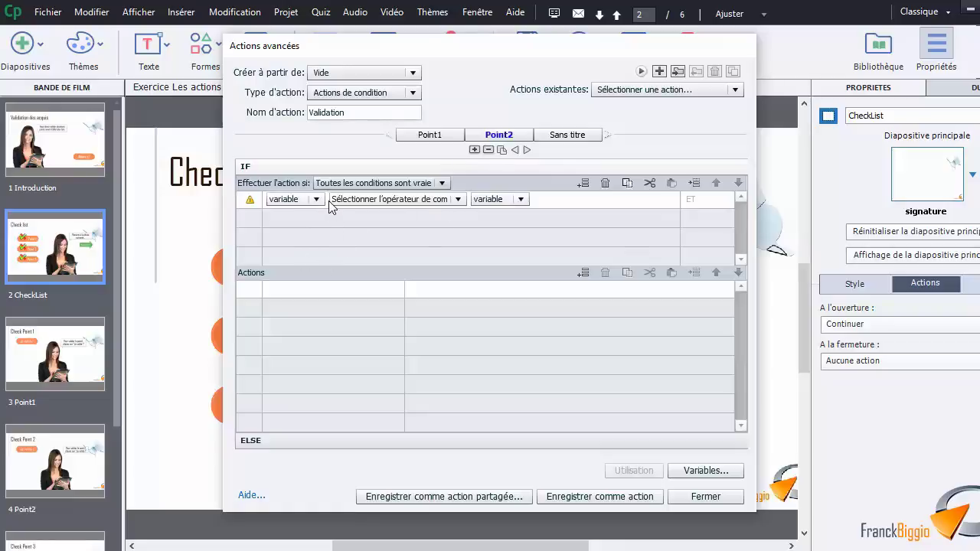
click(315, 200)
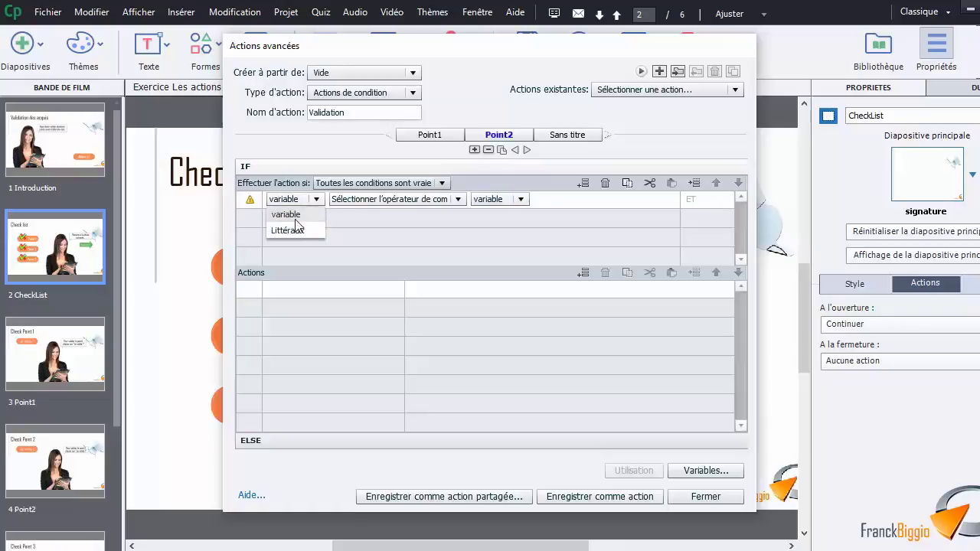
click(291, 216)
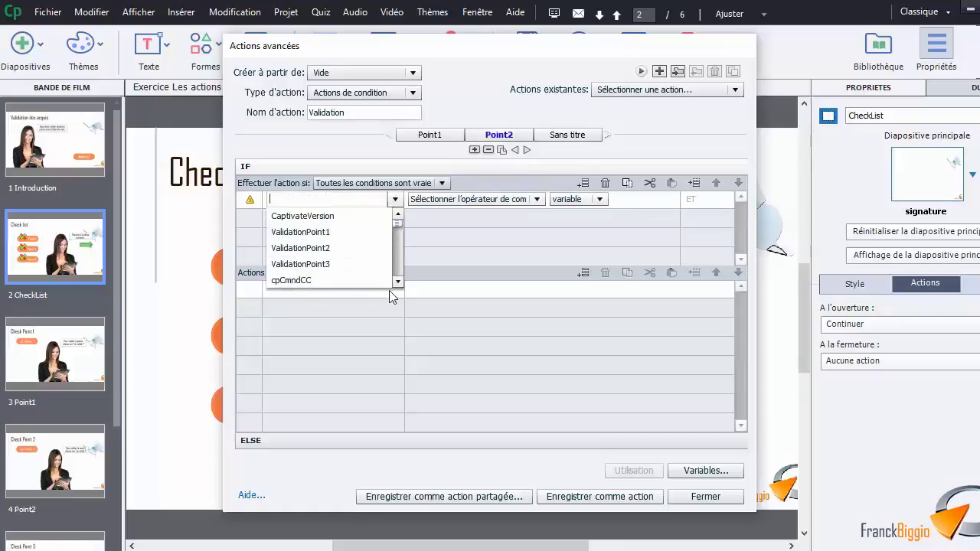
click(339, 248)
click(390, 201)
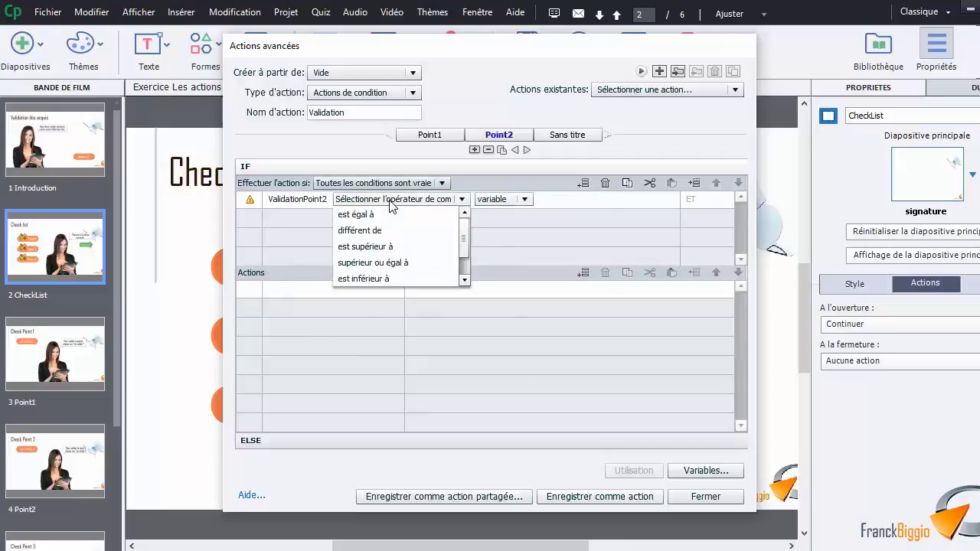
click(382, 214)
click(413, 199)
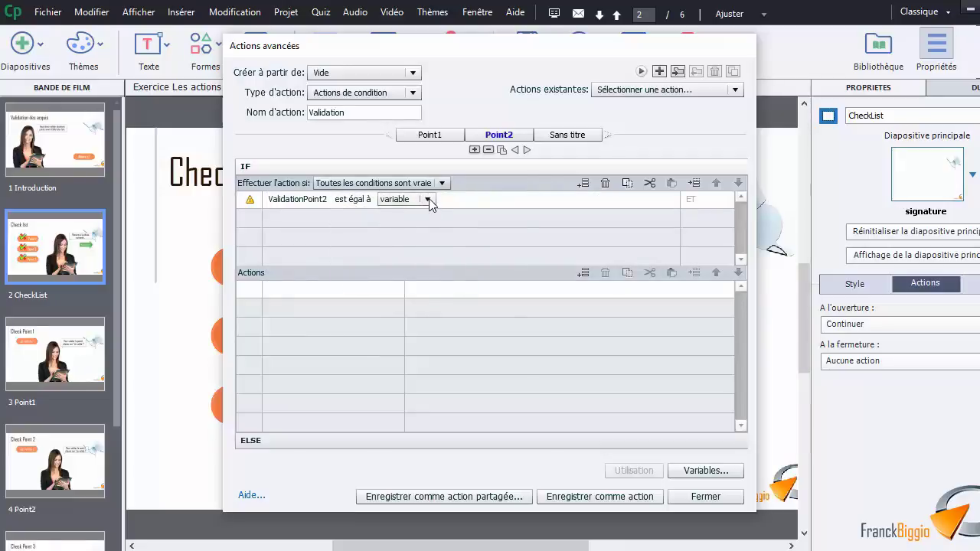
click(418, 228)
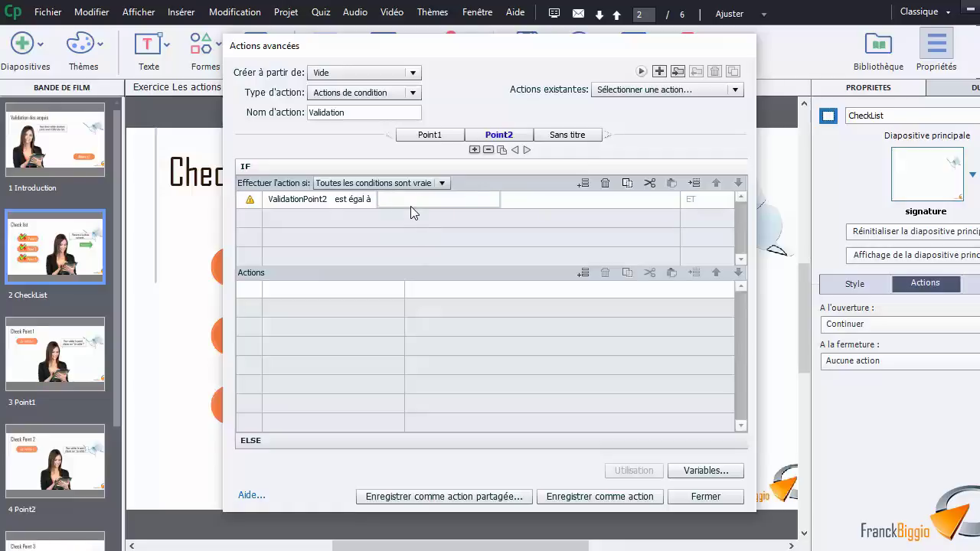
text(OK)
click(385, 219)
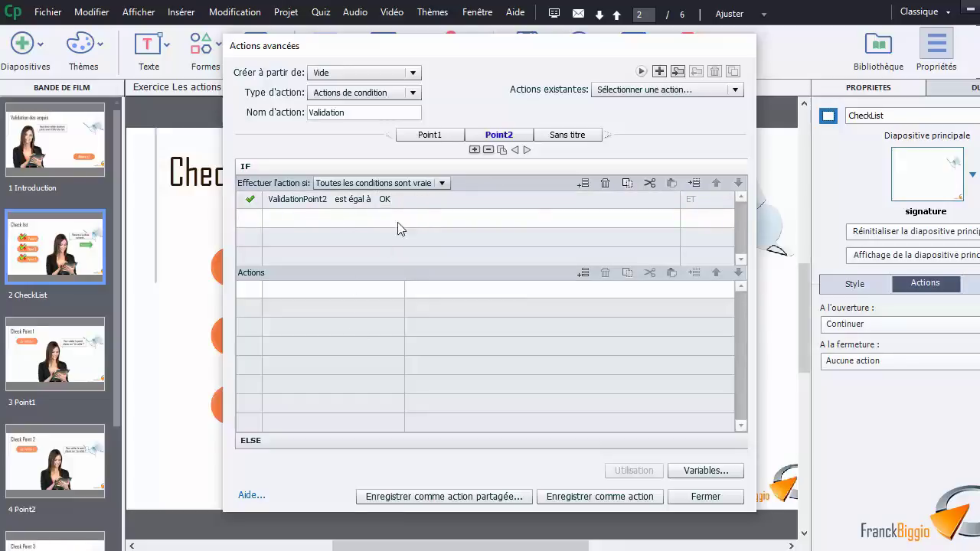
Add a Masquer action targeting CroixPoint2 to the IF actions of the Point2 decision.
click(301, 292)
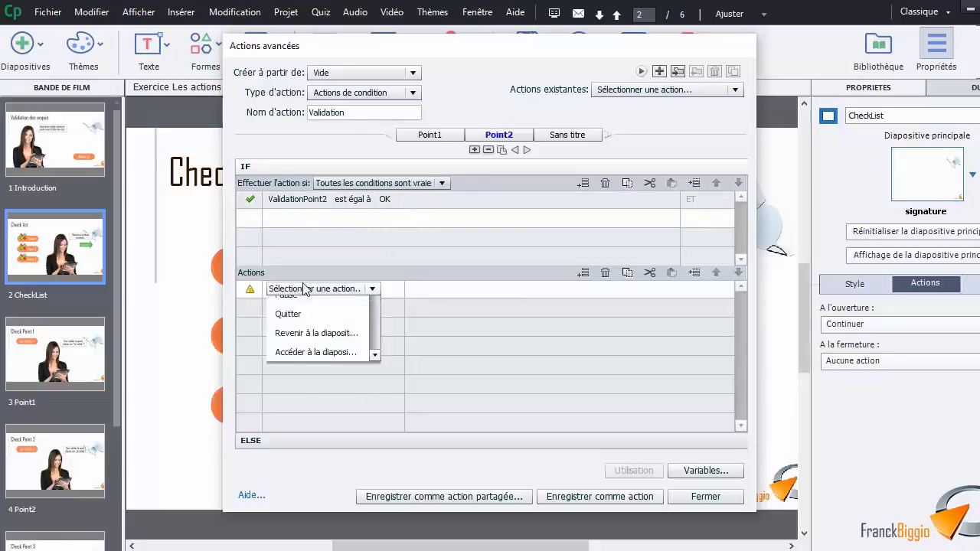
click(375, 386)
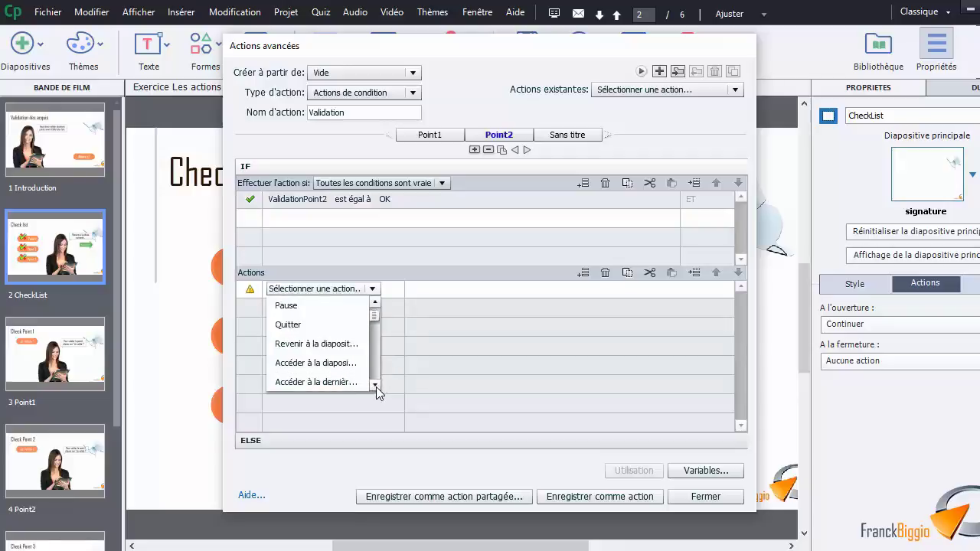
click(375, 386)
click(375, 386)
click(375, 386)
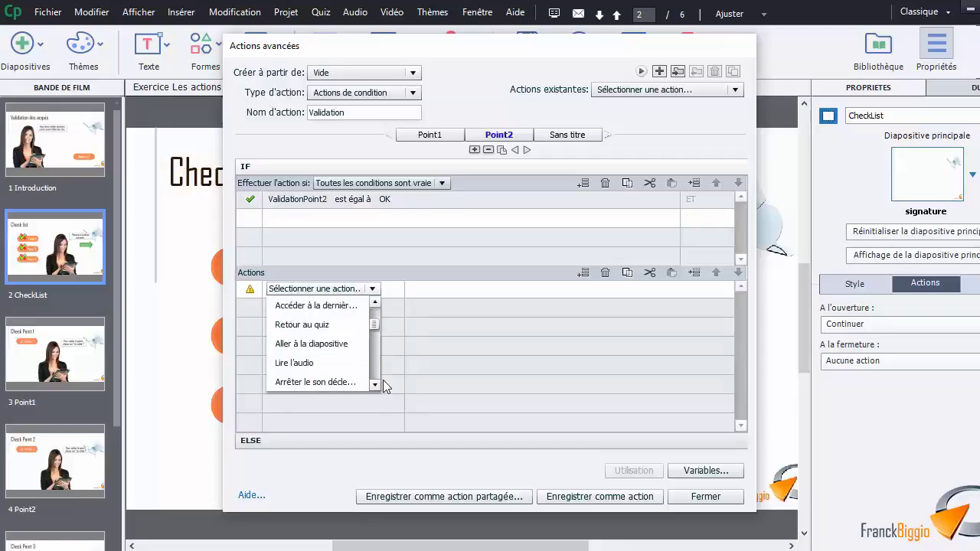
click(375, 385)
click(375, 386)
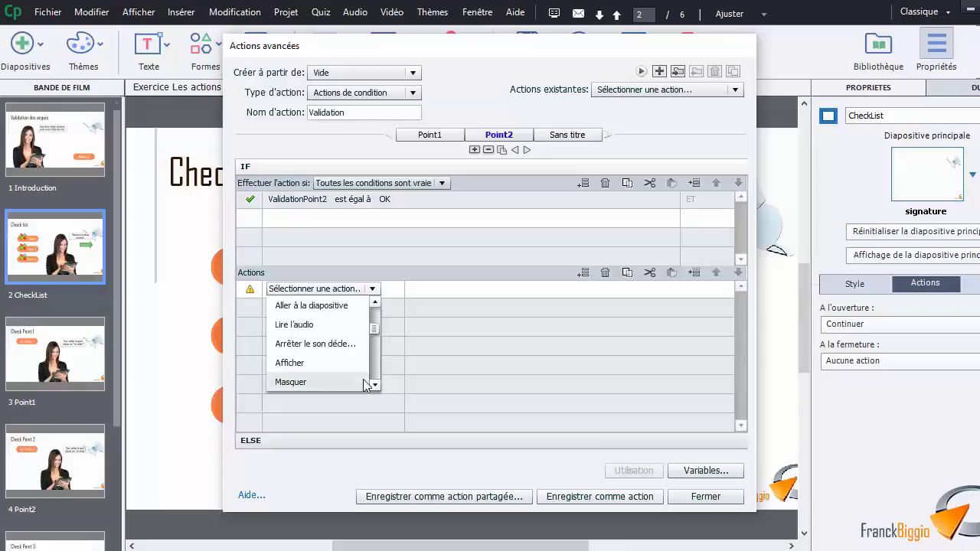
click(338, 381)
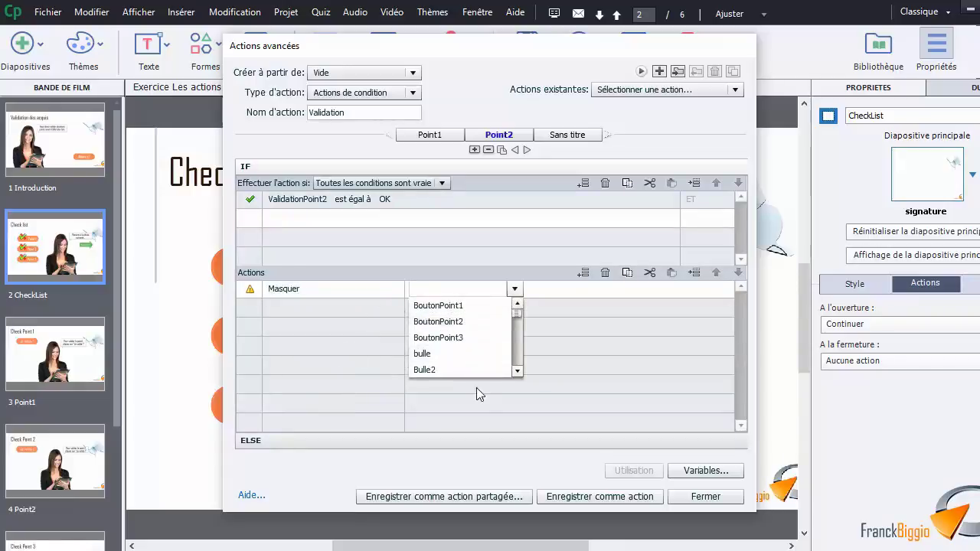
click(518, 370)
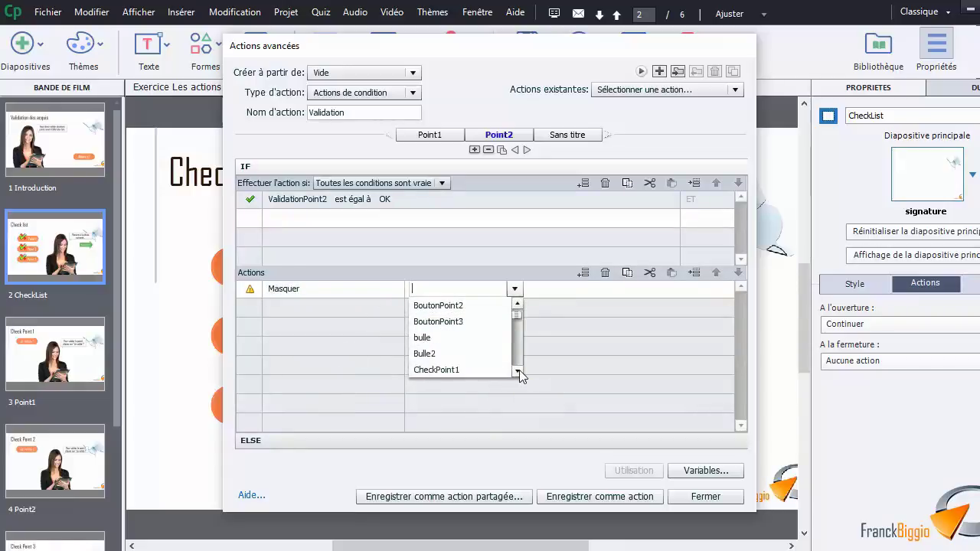
click(518, 371)
click(518, 371)
click(519, 370)
click(520, 369)
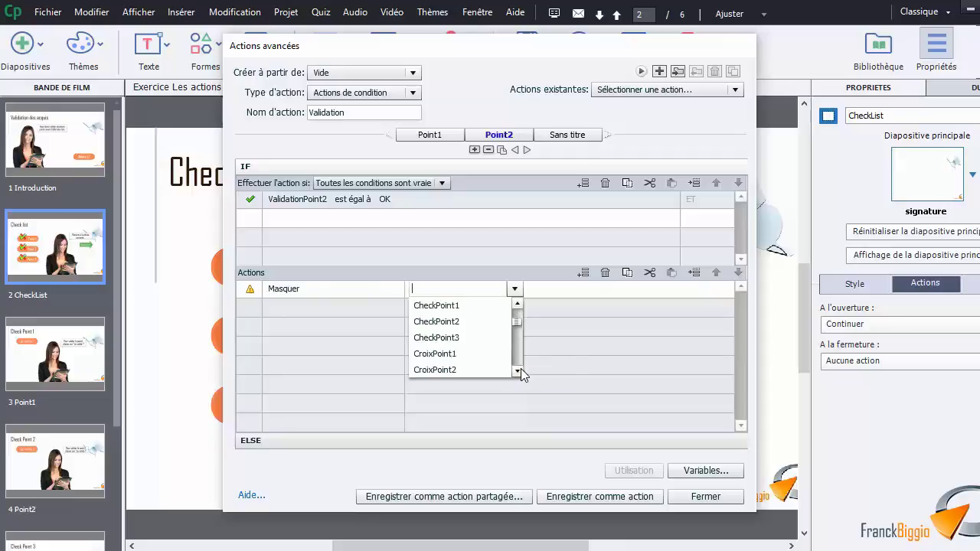
click(457, 372)
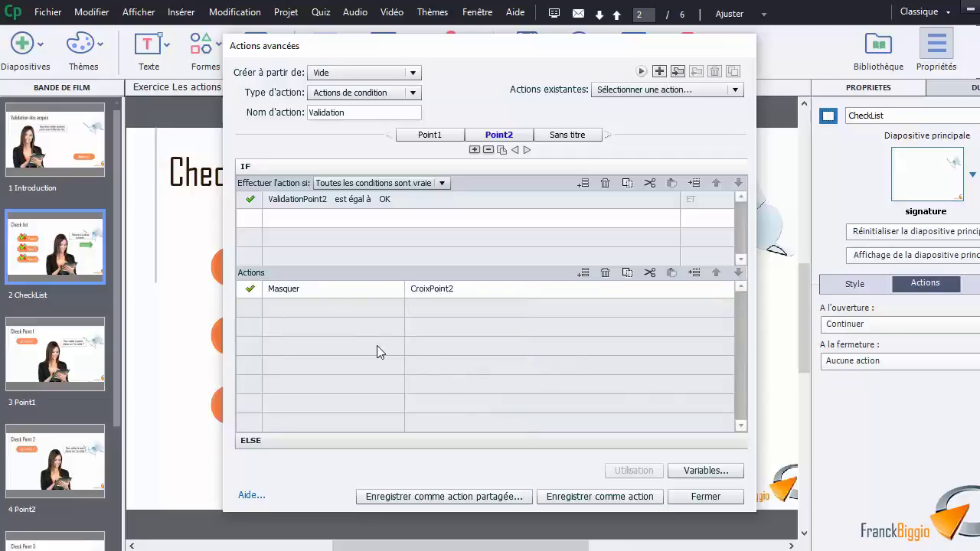
Add a second IF action to the Point2 decision, Afficher, targeting CheckPoint2.
click(334, 310)
click(333, 309)
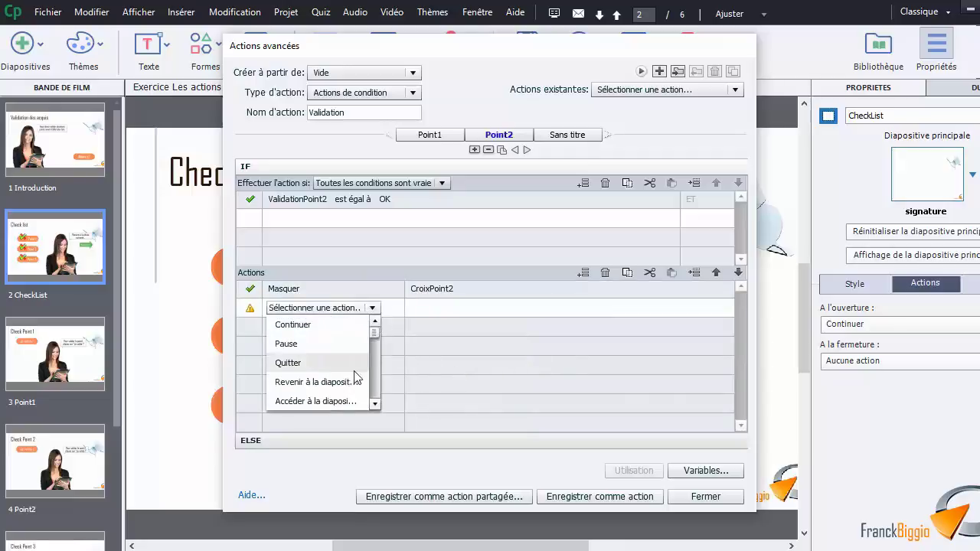
click(374, 403)
click(375, 404)
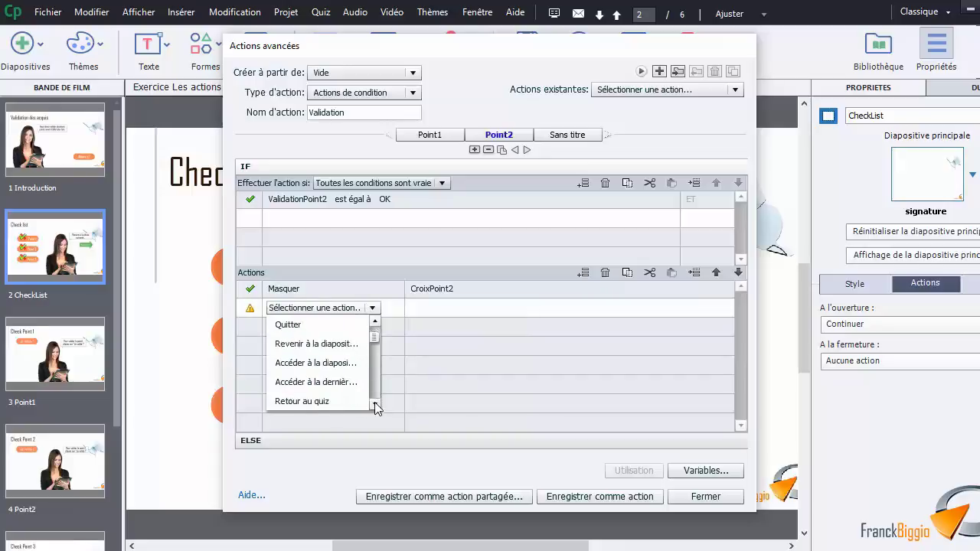
click(374, 404)
click(375, 404)
click(374, 403)
click(374, 403)
click(375, 403)
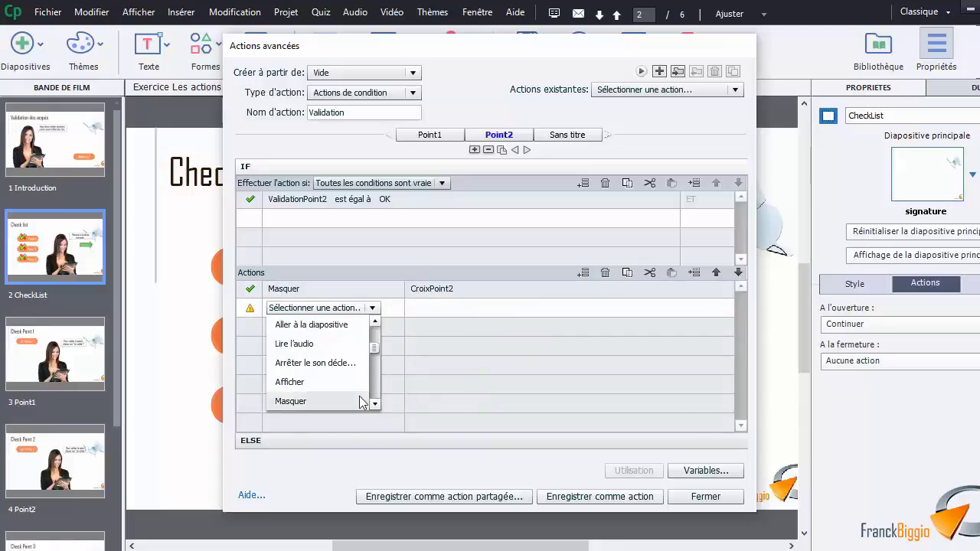
click(316, 383)
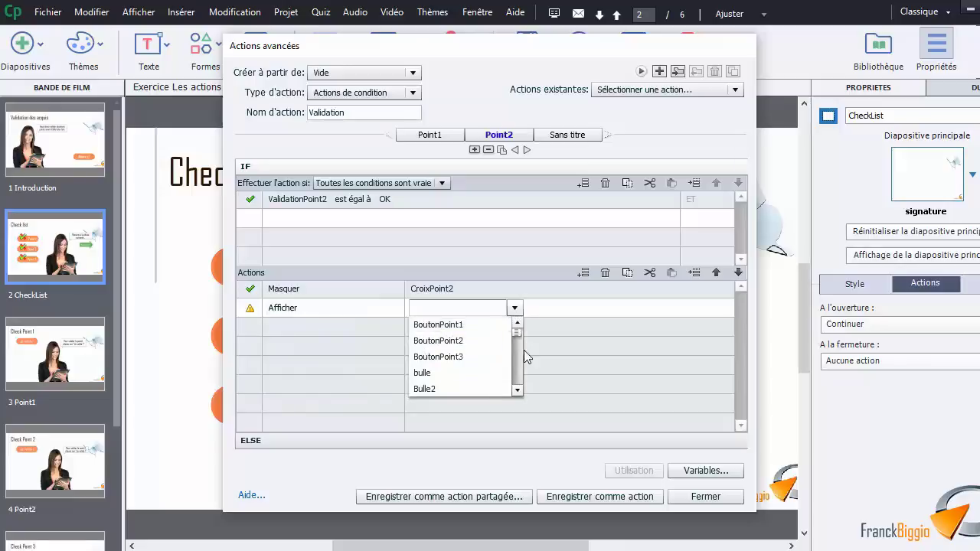
click(518, 392)
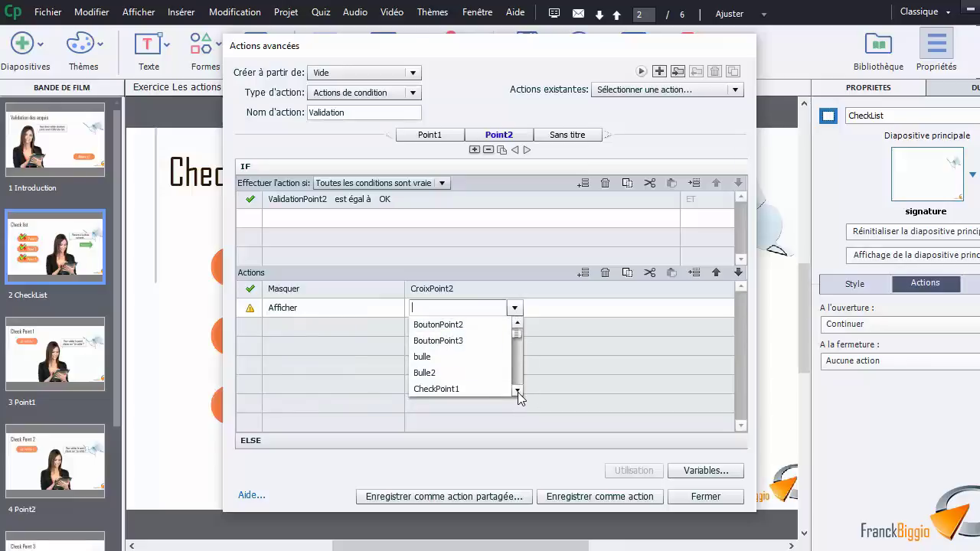
click(518, 392)
click(439, 388)
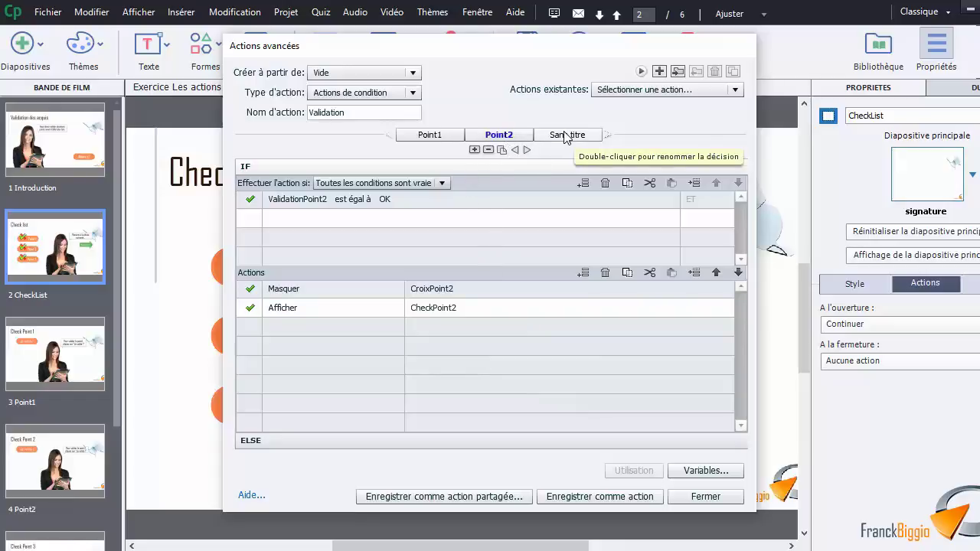
Duplicate the Point2 decision and rename the copy as Point3.
click(502, 150)
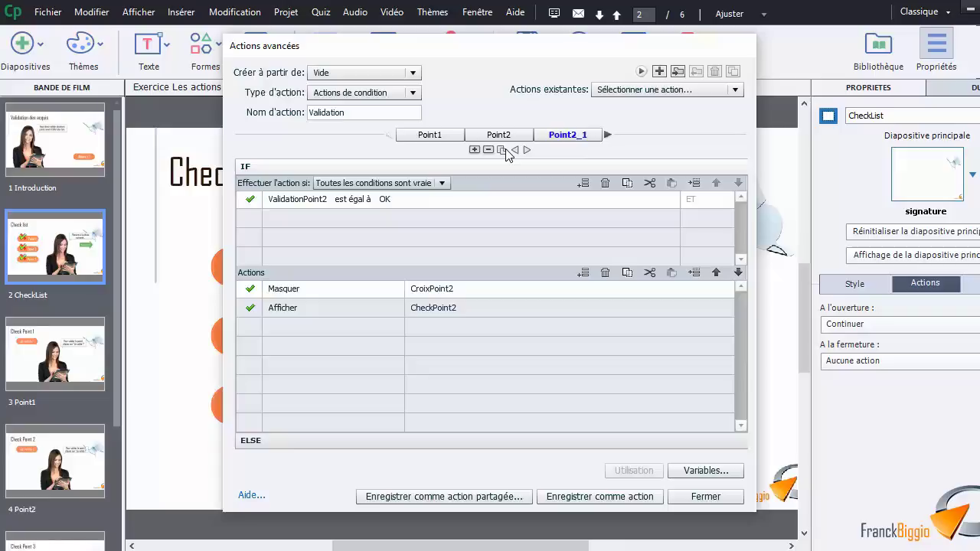
double_click(563, 136)
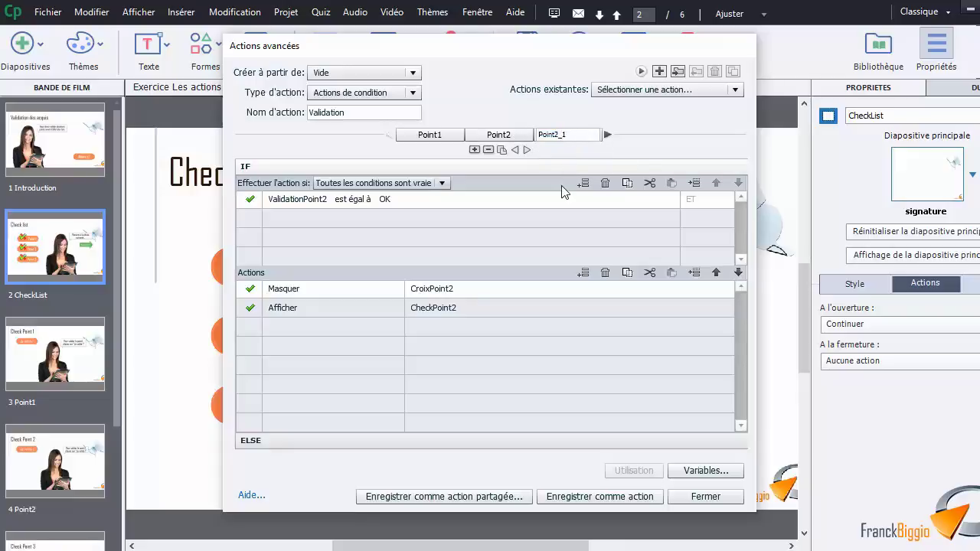
key(BackSpace)
key(BackSpace)
key(BackSpace)
click(321, 241)
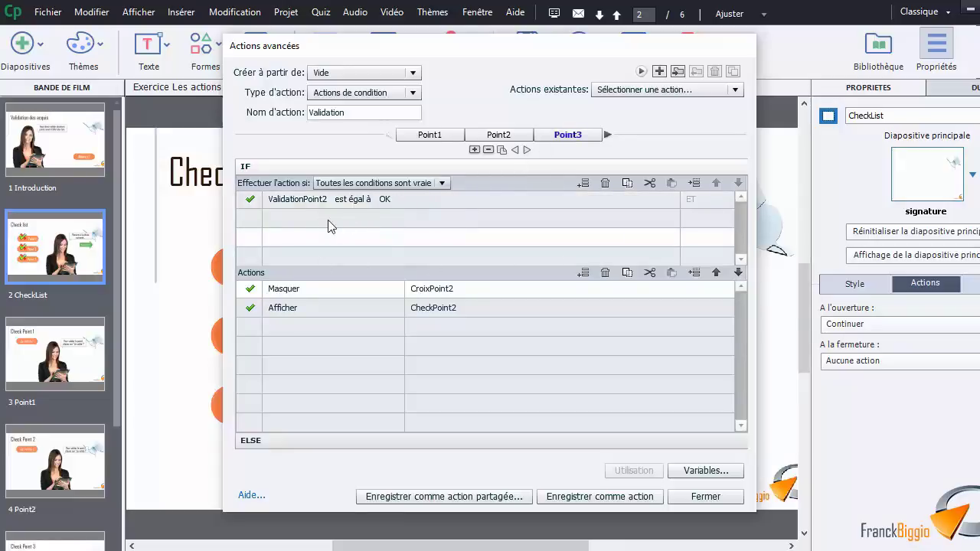
Change the variable in the Point3 decision's IF condition to ValidationPoint3.
click(303, 202)
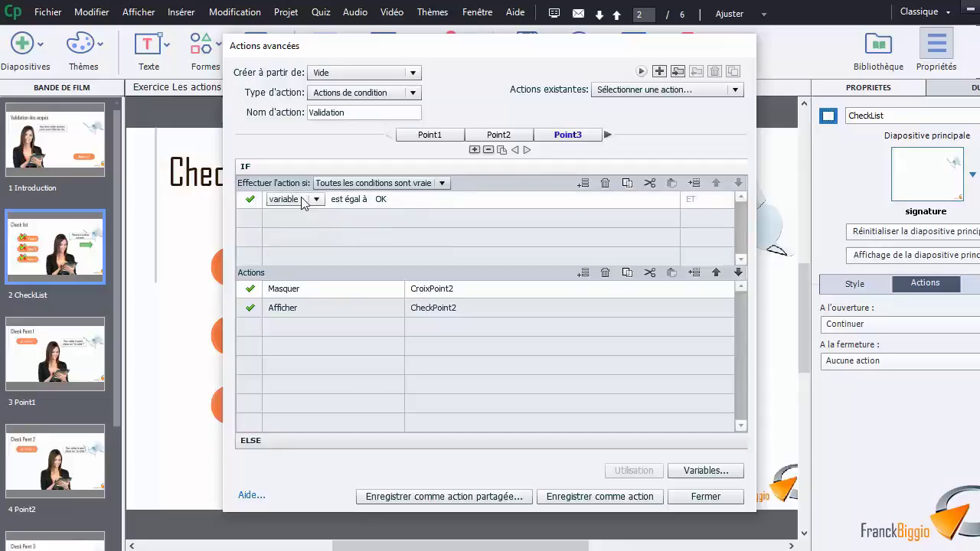
click(316, 199)
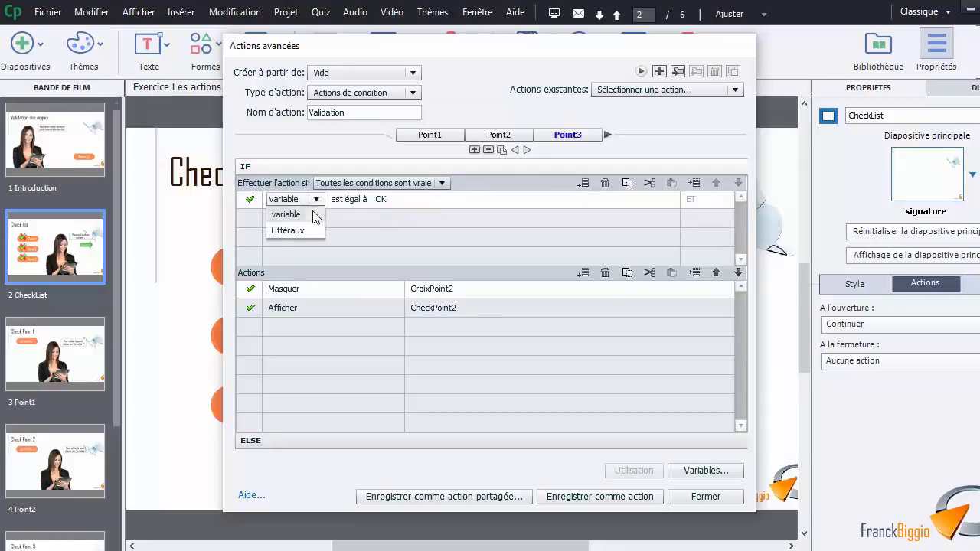
click(316, 216)
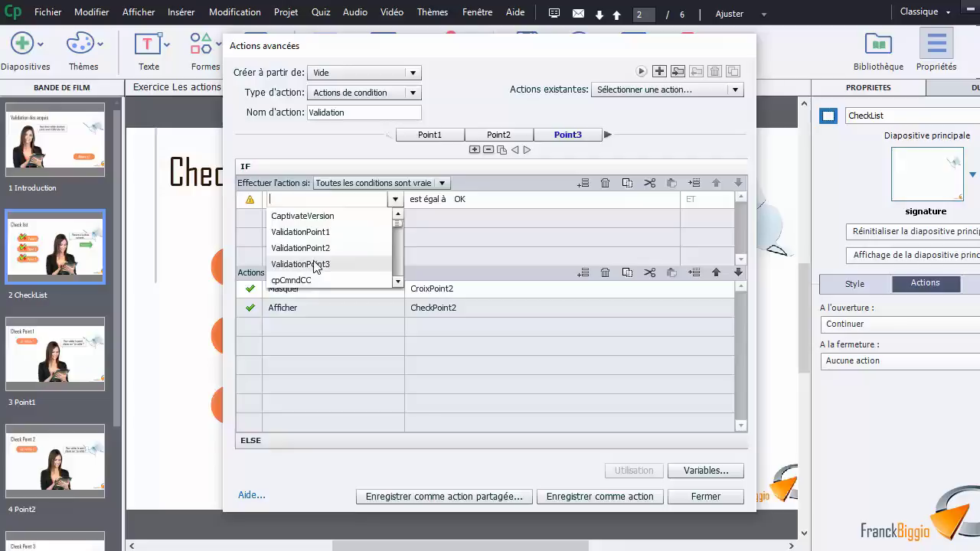
click(315, 264)
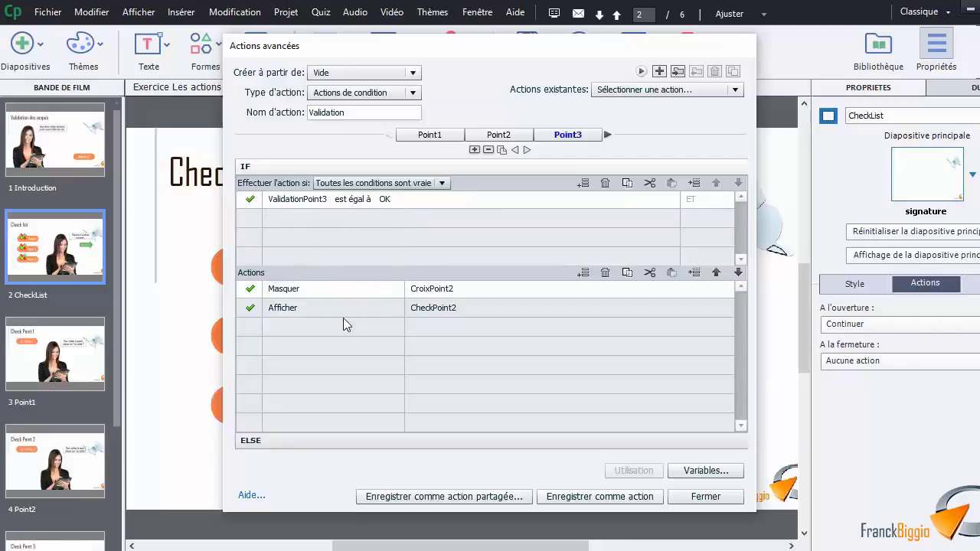
Change the target of the Point3 decision's Masquer action to CroixPoint3.
click(437, 288)
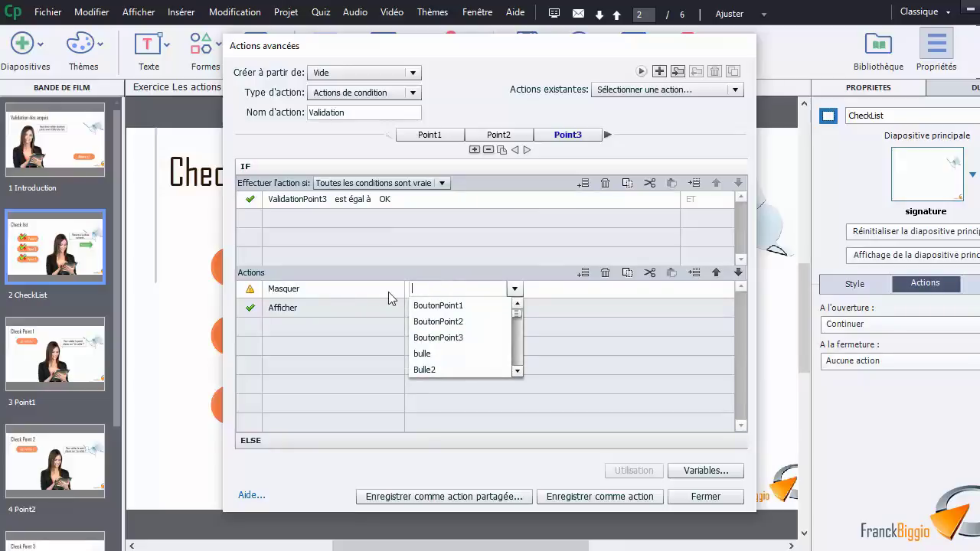
click(518, 372)
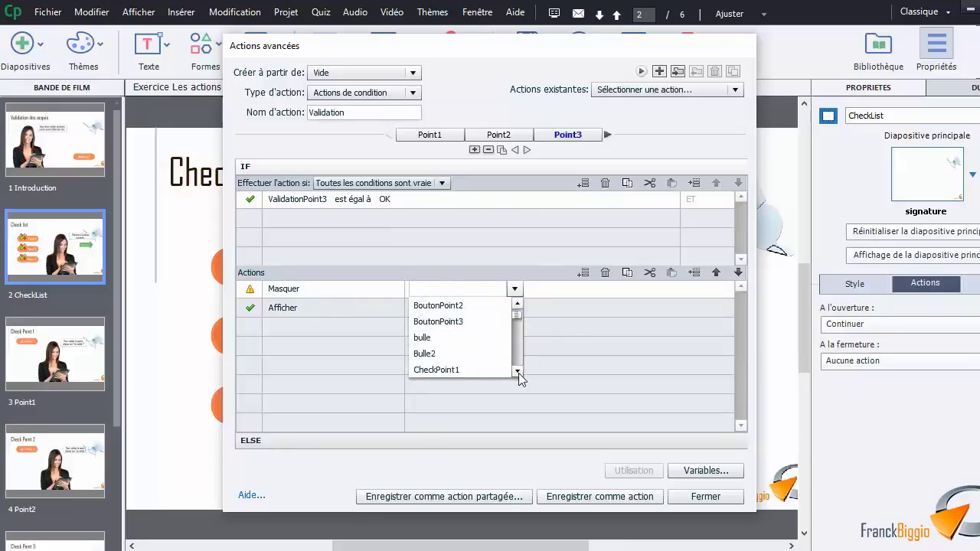
click(518, 372)
click(518, 372)
click(518, 372)
click(518, 372)
click(518, 372)
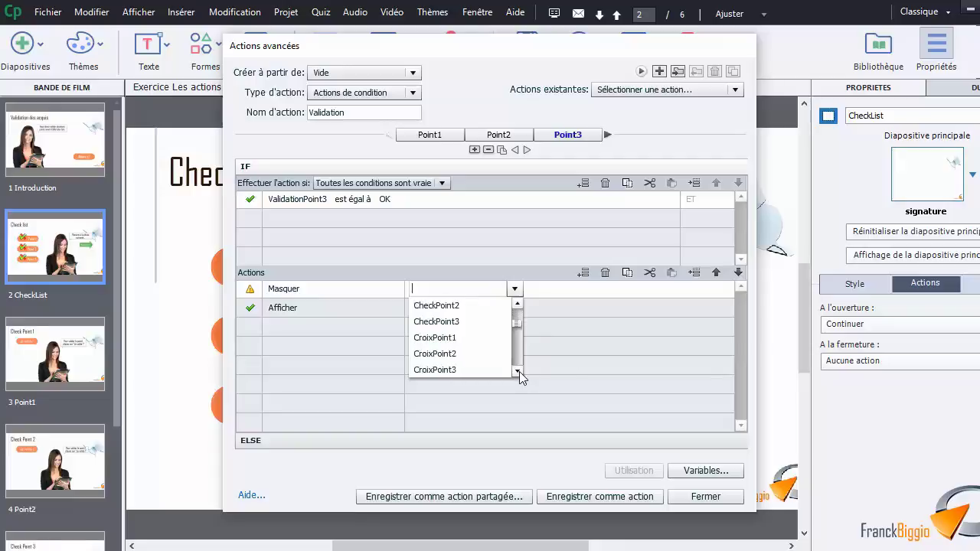
click(466, 368)
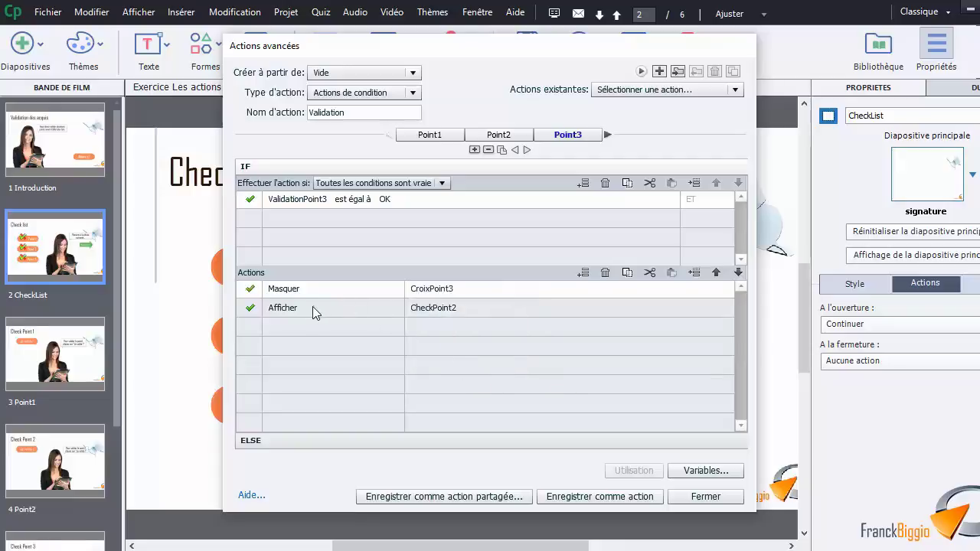
Change the target of the Point3 decision's Afficher action to CheckPoint3.
click(451, 309)
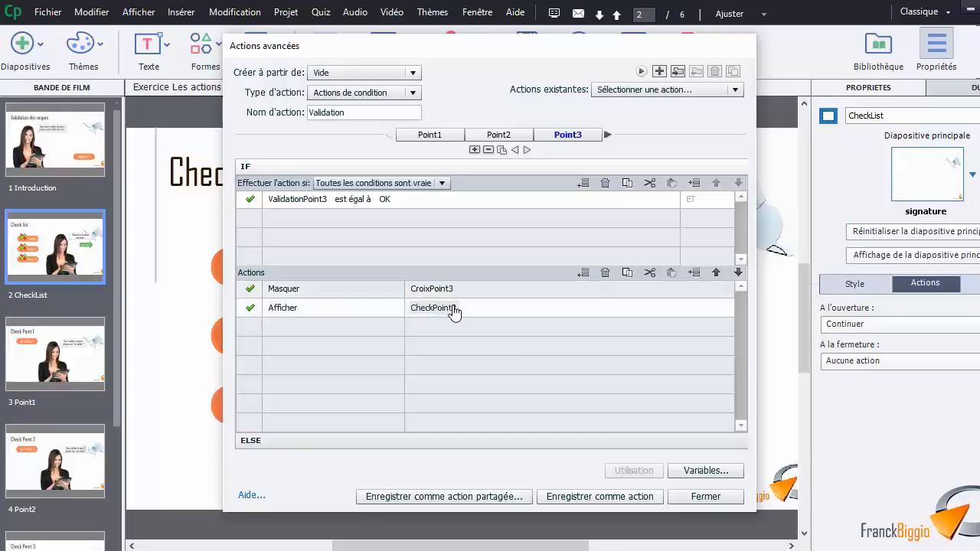
click(455, 310)
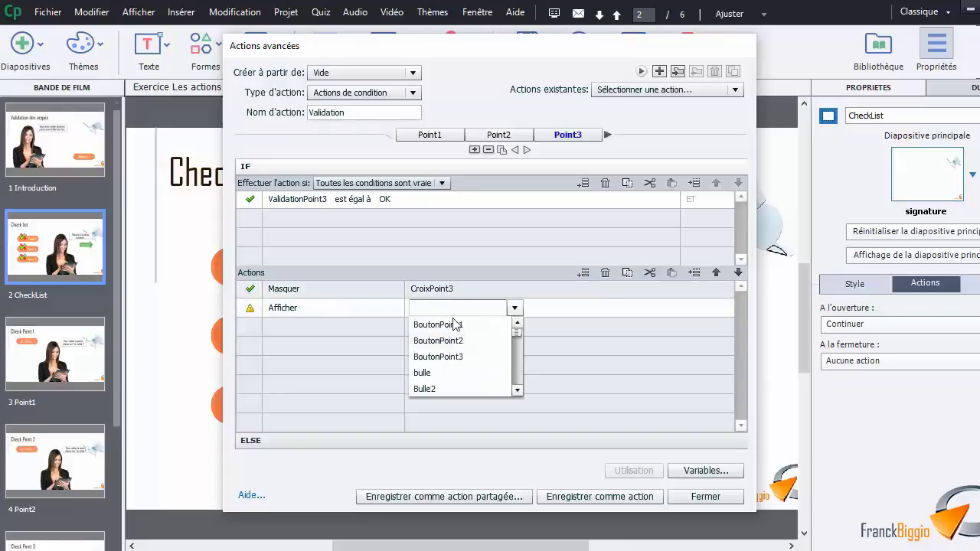
click(518, 390)
click(518, 390)
click(518, 389)
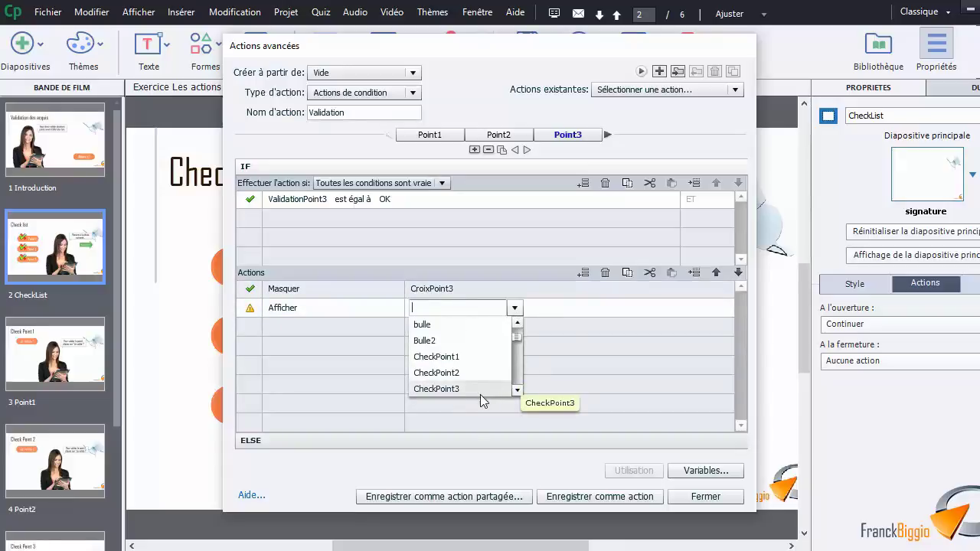
click(480, 392)
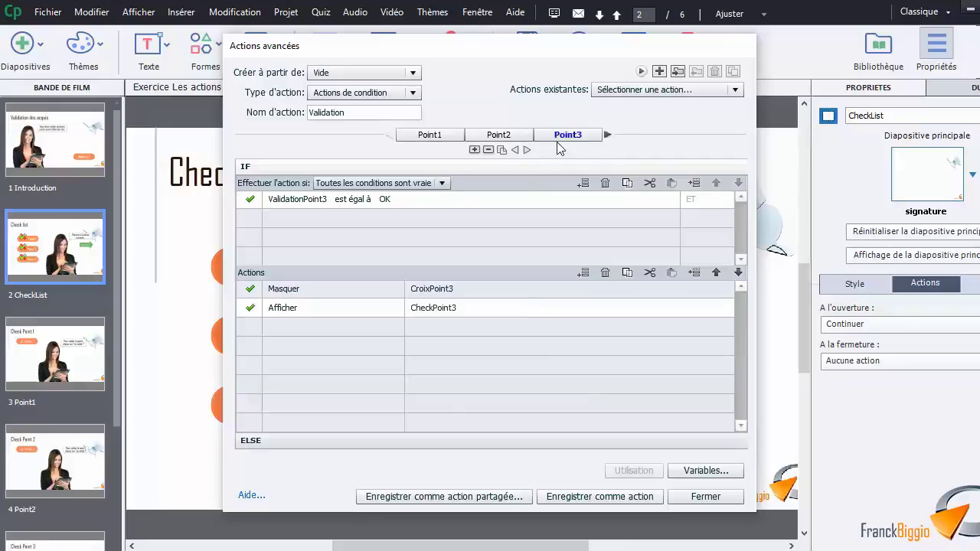
Delete the empty untitled decision that follows Point3.
click(608, 135)
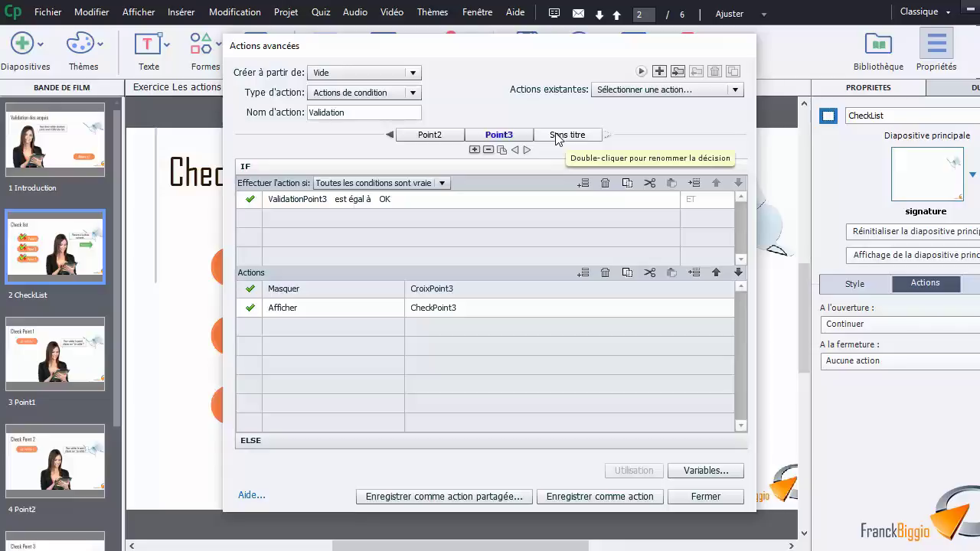
click(569, 135)
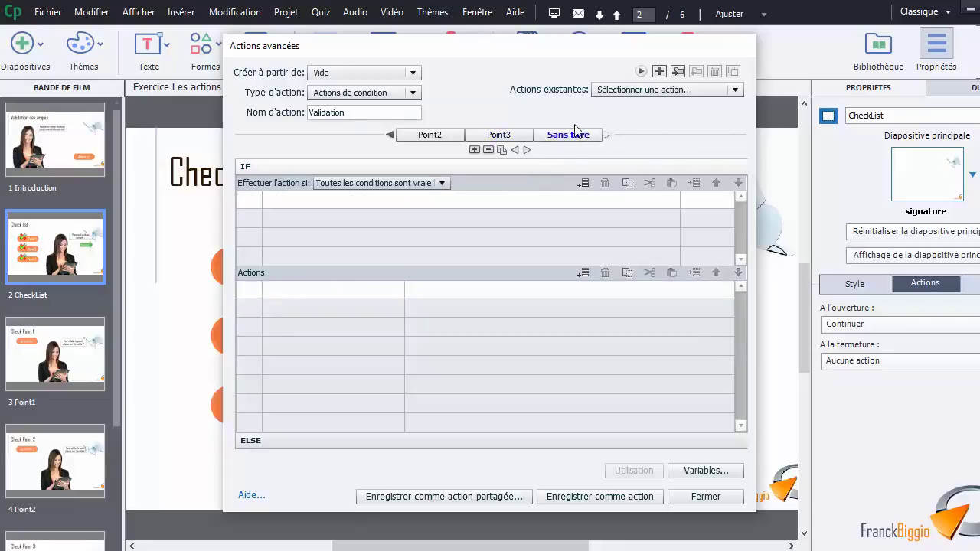
click(488, 150)
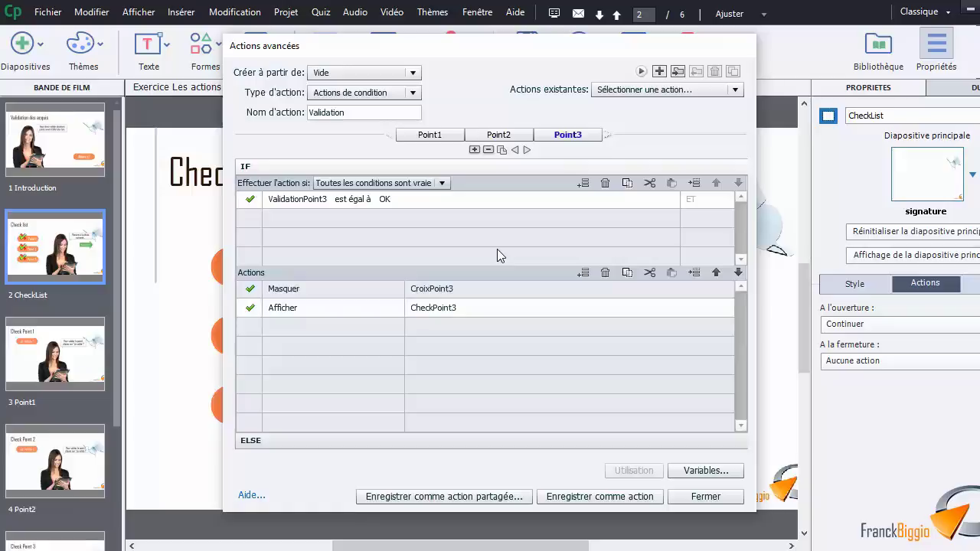
Add a new decision after Point3 and name it ToutOK.
click(475, 151)
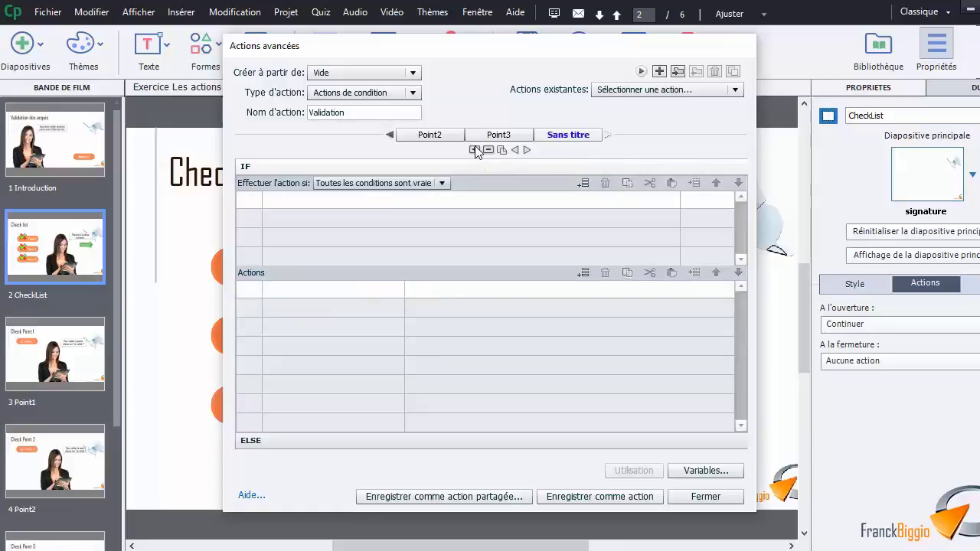
double_click(562, 136)
drag(571, 138, 537, 139)
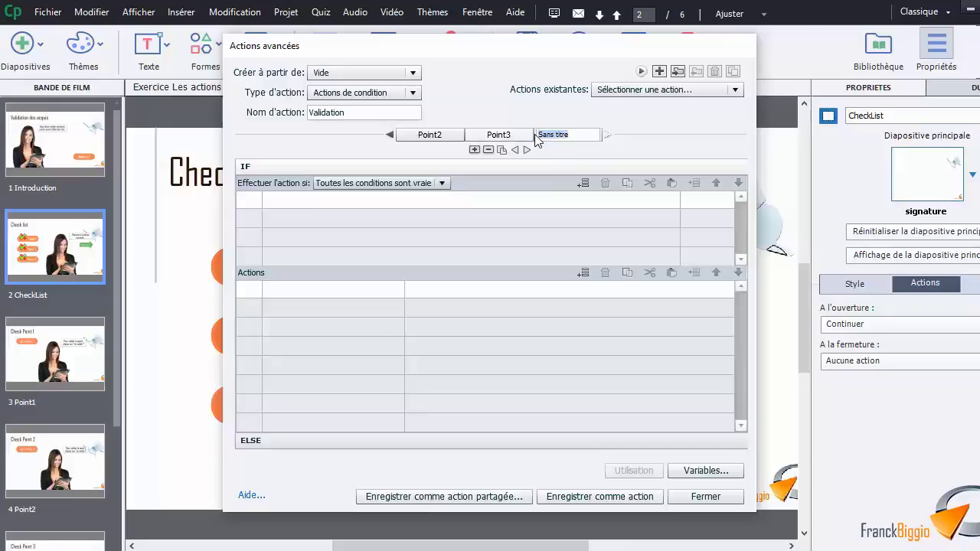
text(T)
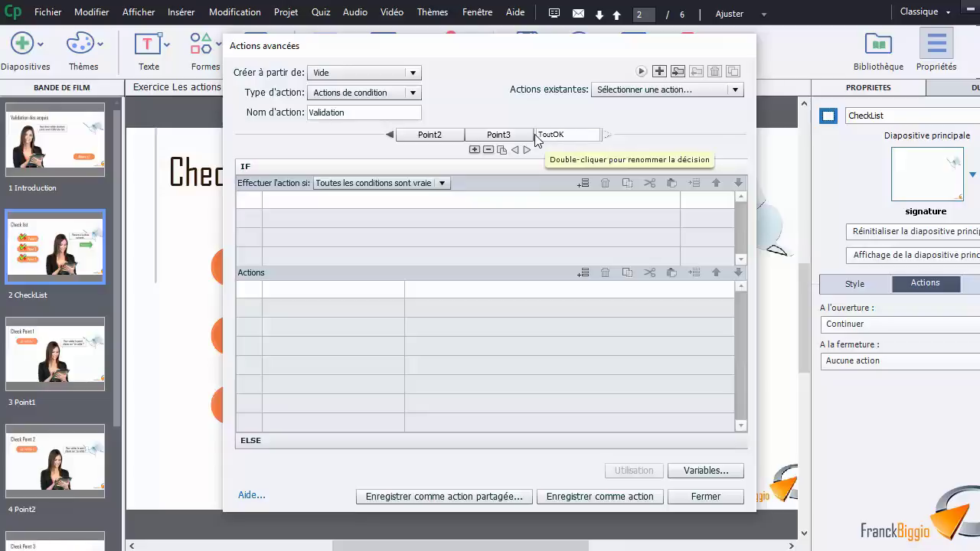
text(outOK)
click(375, 198)
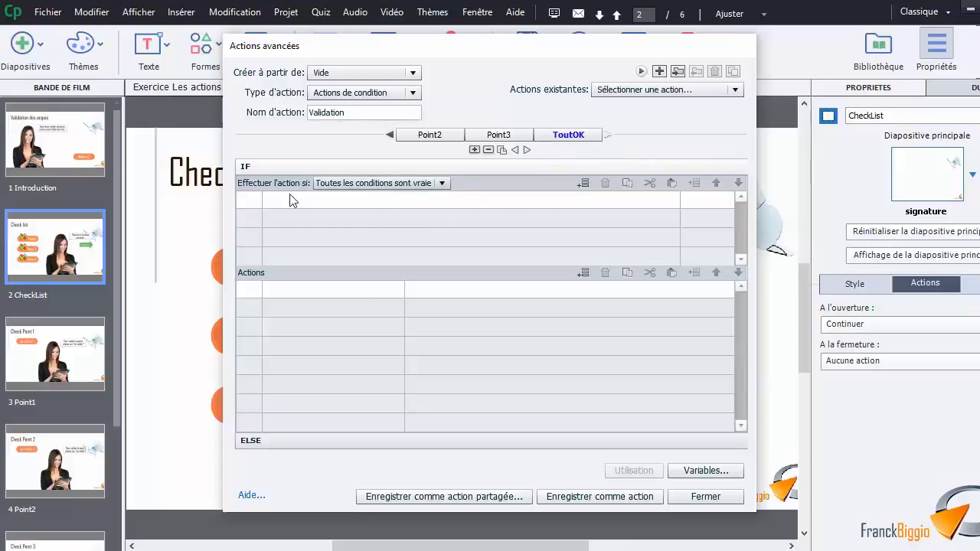
Try the rule L'une des conditions est vraie for the ToutOK decision and return it to Toutes les conditions sont vraies.
click(425, 182)
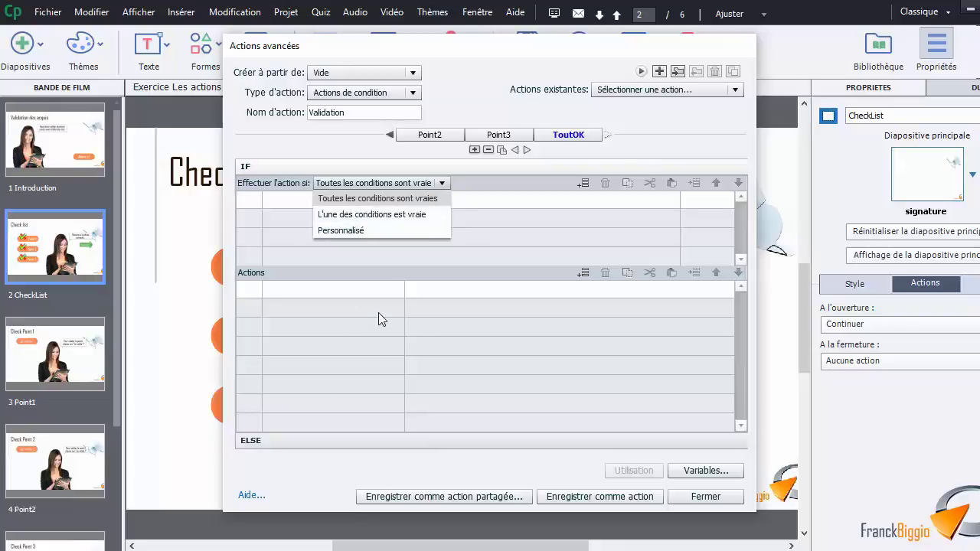
click(368, 215)
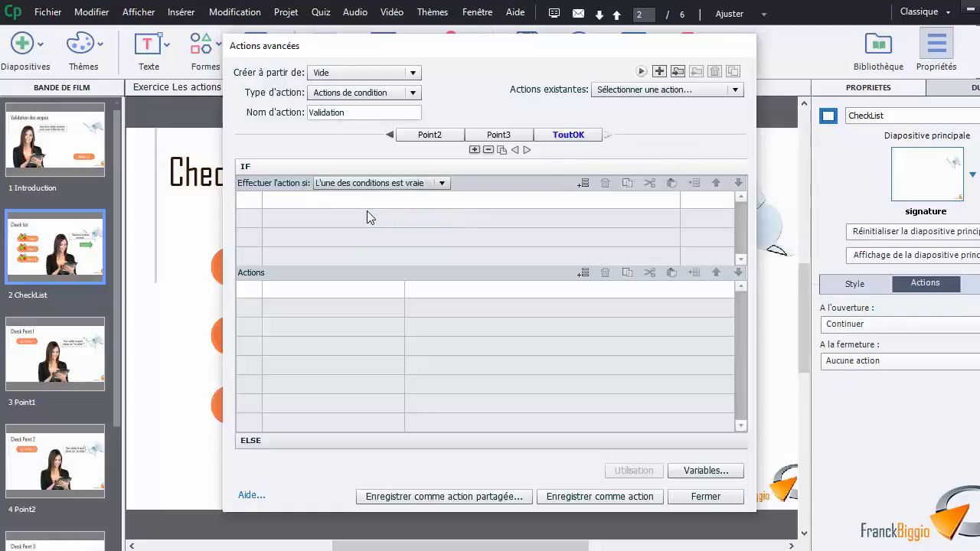
click(437, 185)
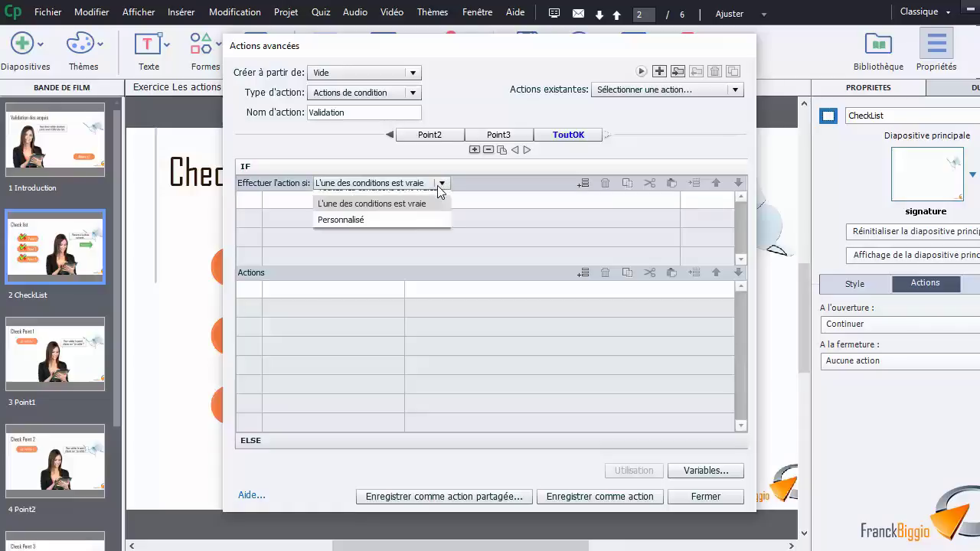
click(428, 198)
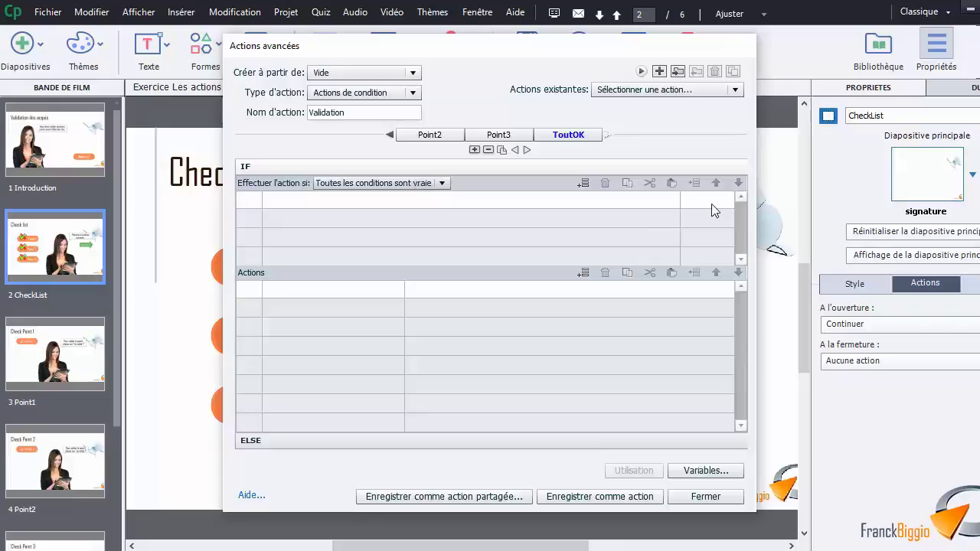
Try the Personnalisé rule on the ToutOK decision, adding an empty condition row with ET as its logical operator.
click(442, 184)
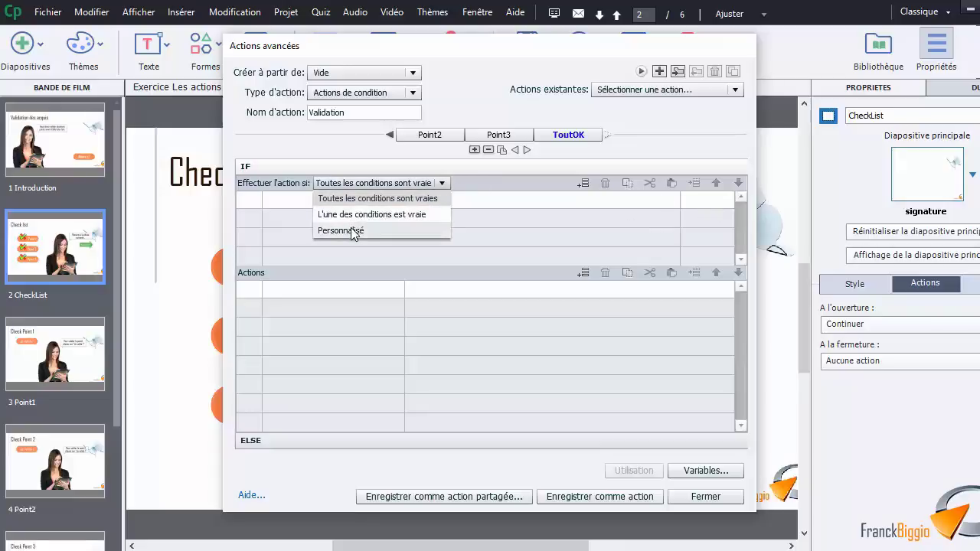
click(353, 232)
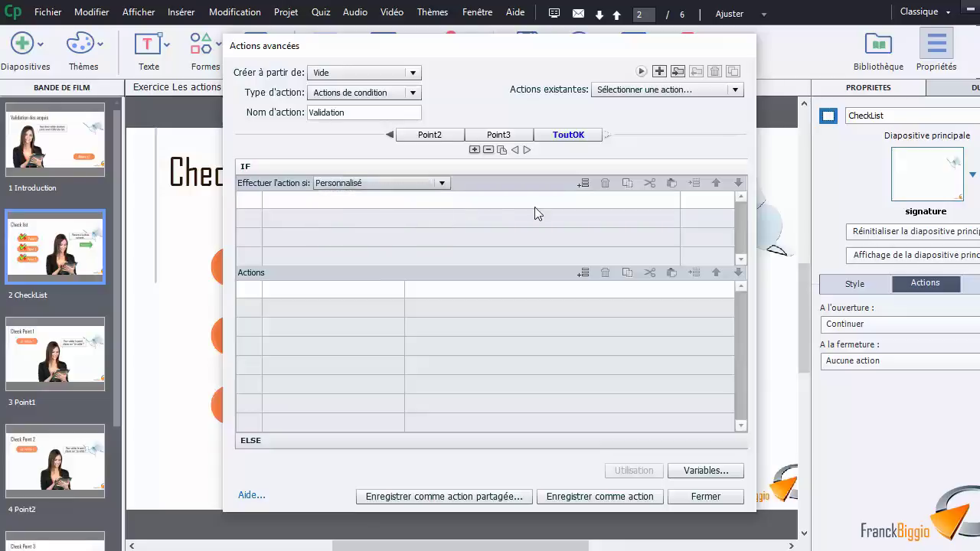
click(356, 206)
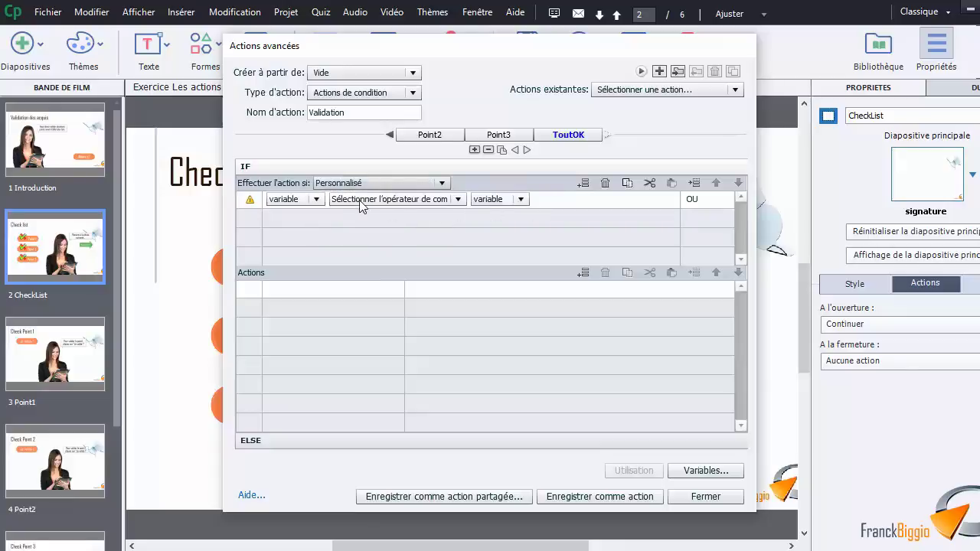
click(699, 202)
click(718, 201)
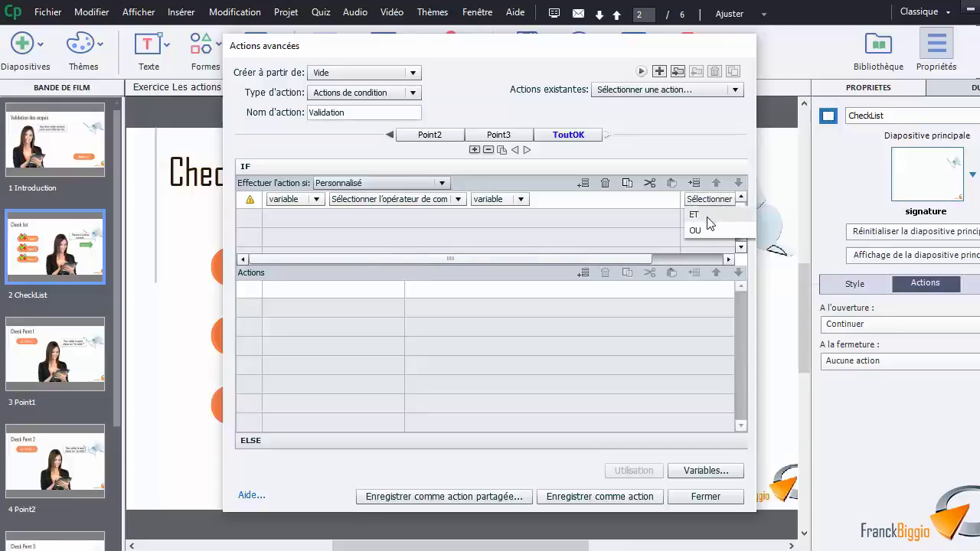
click(710, 215)
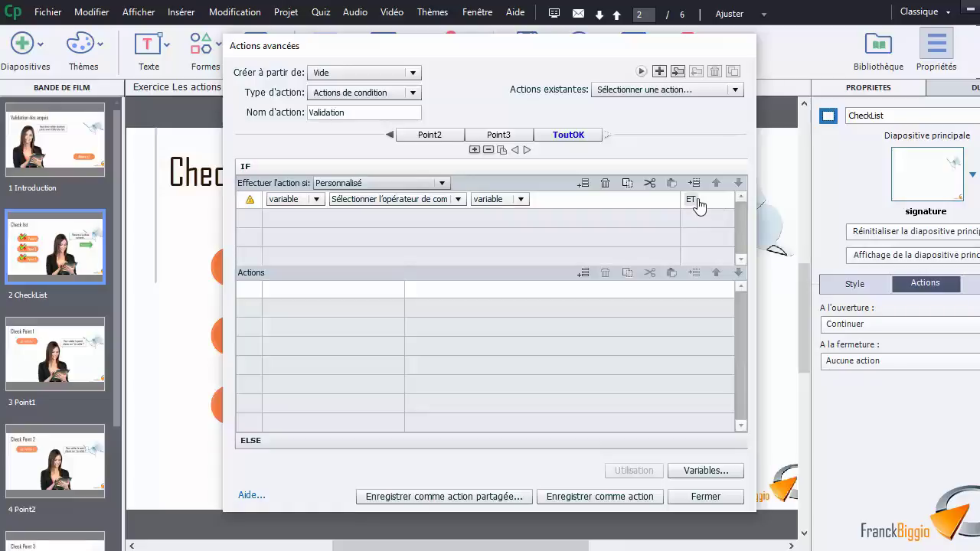
click(693, 200)
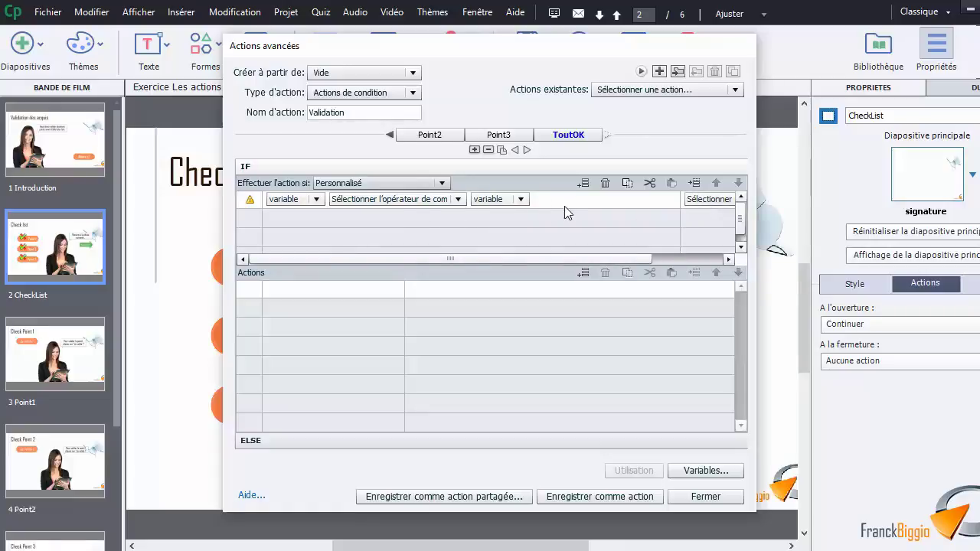
click(579, 236)
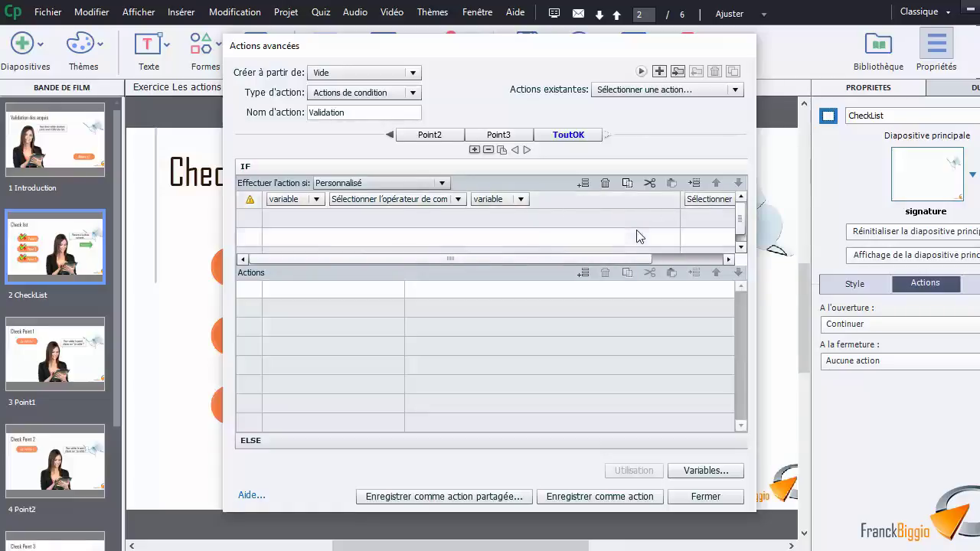
click(619, 200)
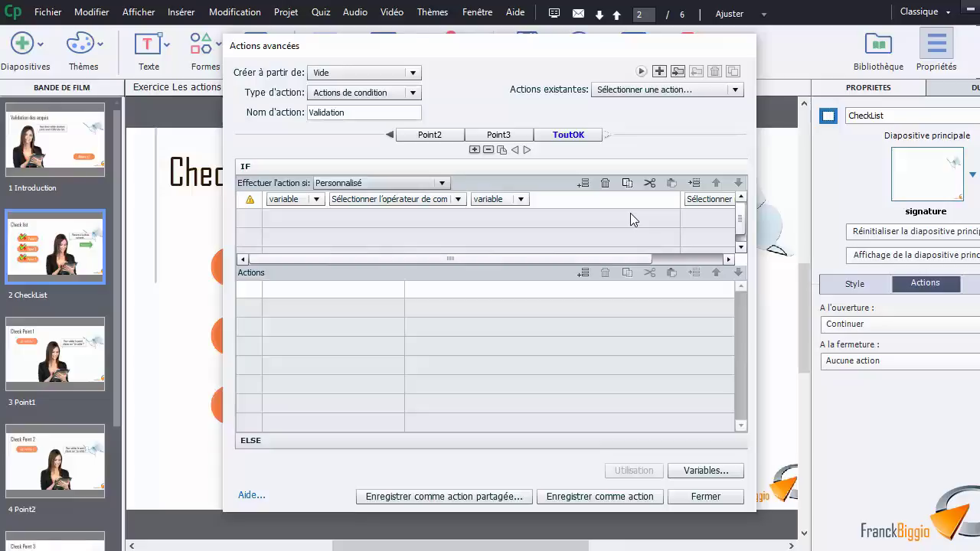
Delete the empty condition row and set the ToutOK decision's rule back to Toutes les conditions sont vraies.
click(604, 184)
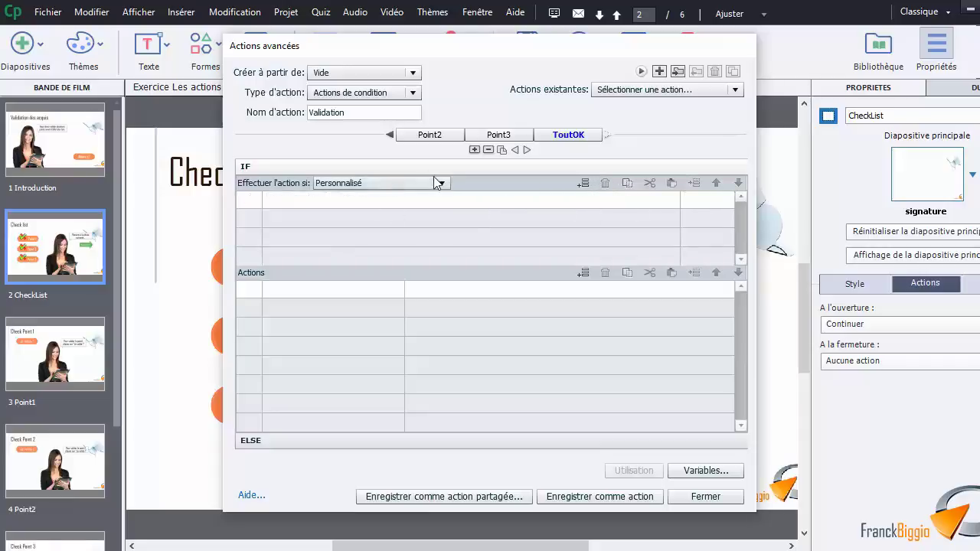
click(440, 184)
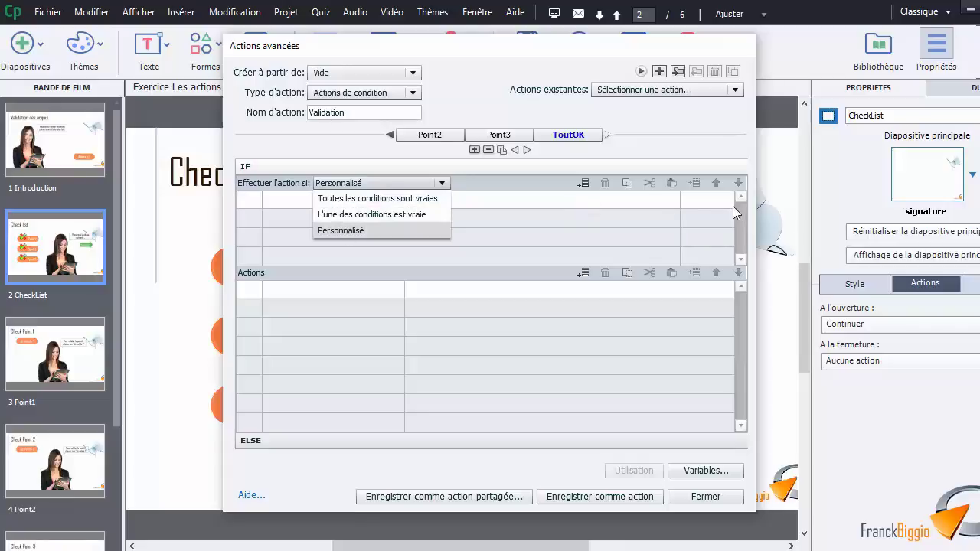
click(426, 201)
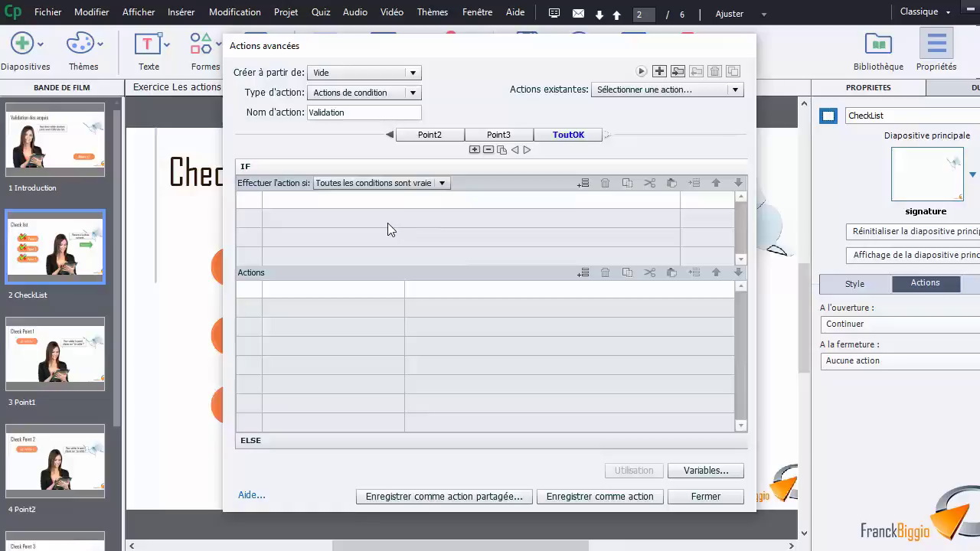
Add the condition ValidationPoint1 est égal à the literal OK to the ToutOK decision.
click(288, 200)
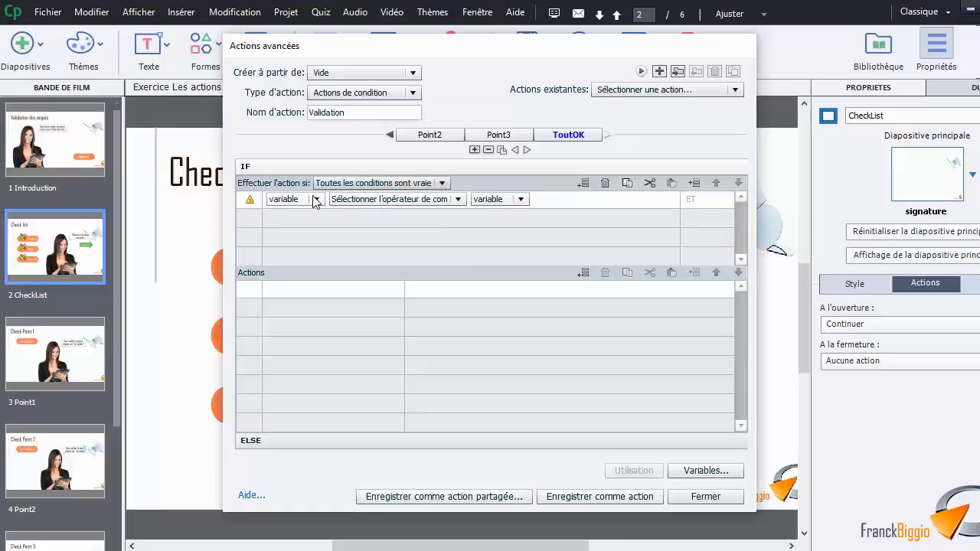
click(317, 198)
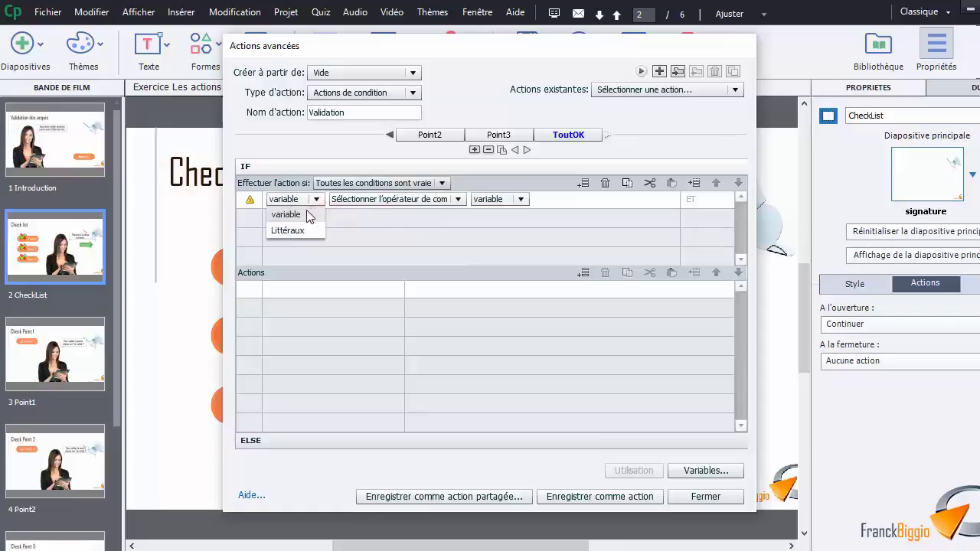
click(312, 215)
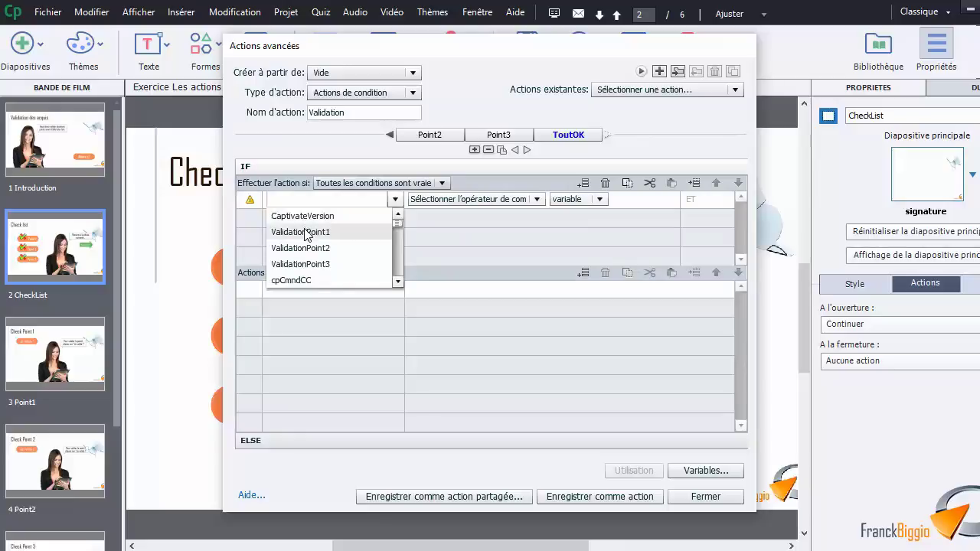
click(305, 232)
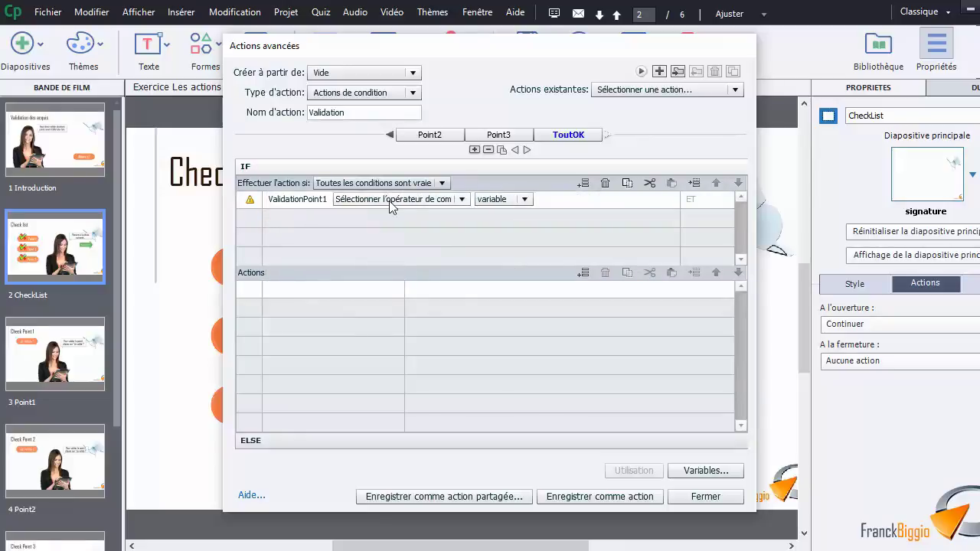
click(360, 201)
click(371, 217)
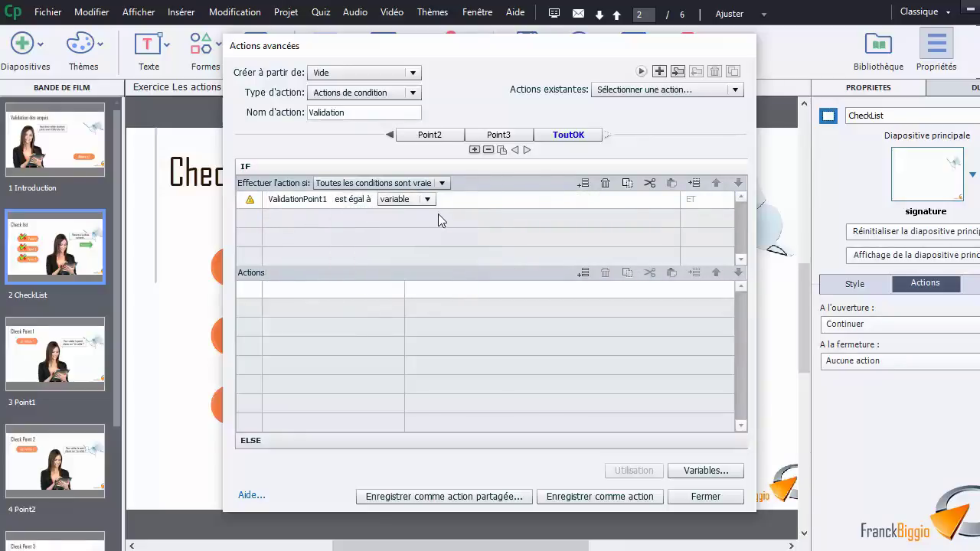
click(426, 199)
click(414, 232)
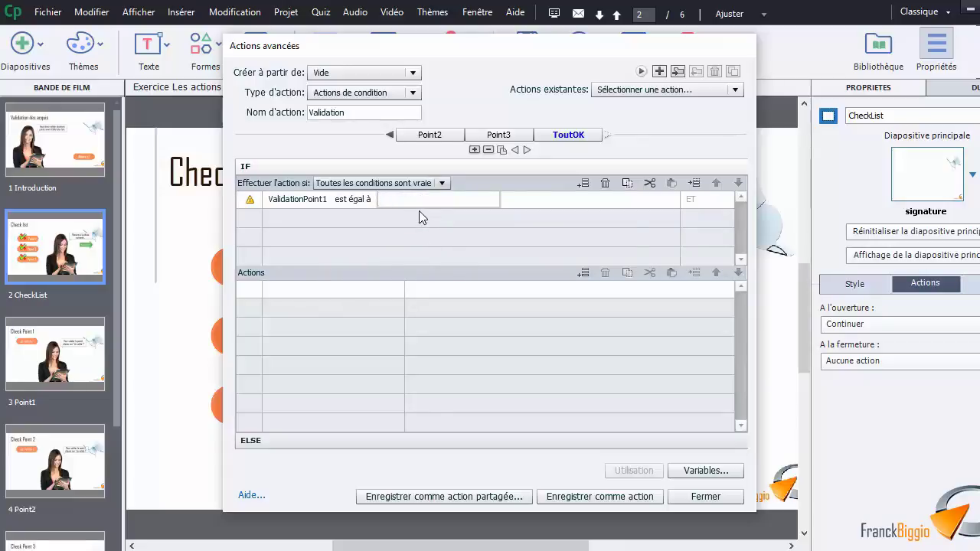
text(OK)
click(422, 219)
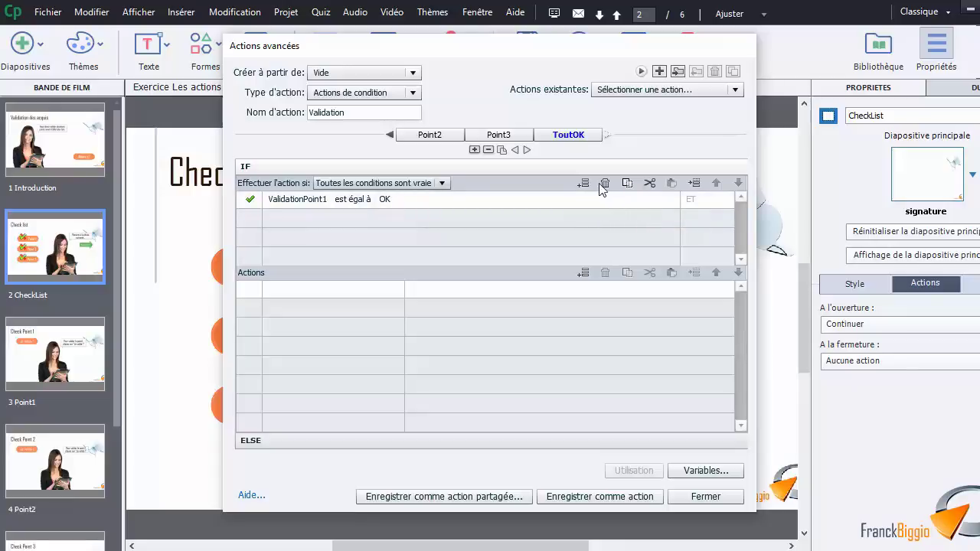
Copy the ValidationPoint1 condition and paste it into the second and third condition rows.
click(628, 184)
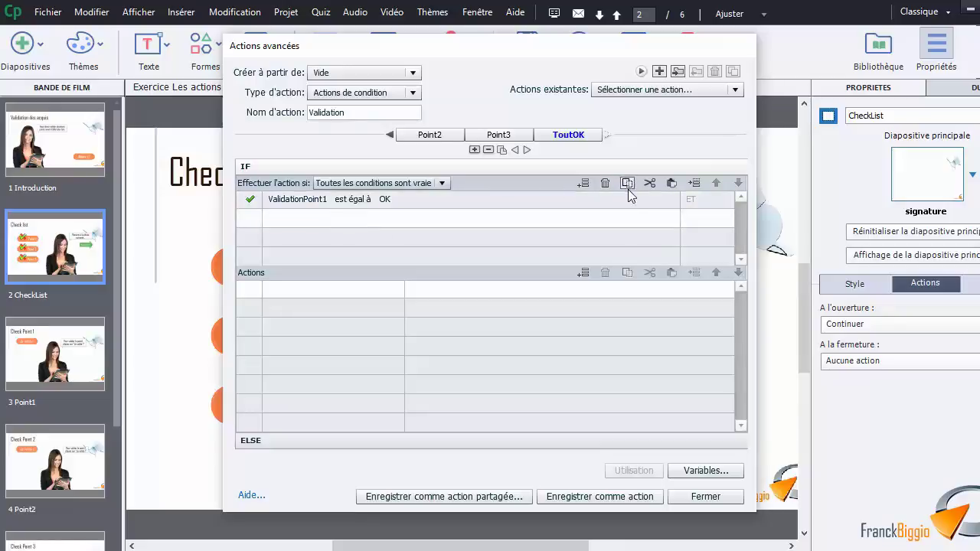
click(672, 183)
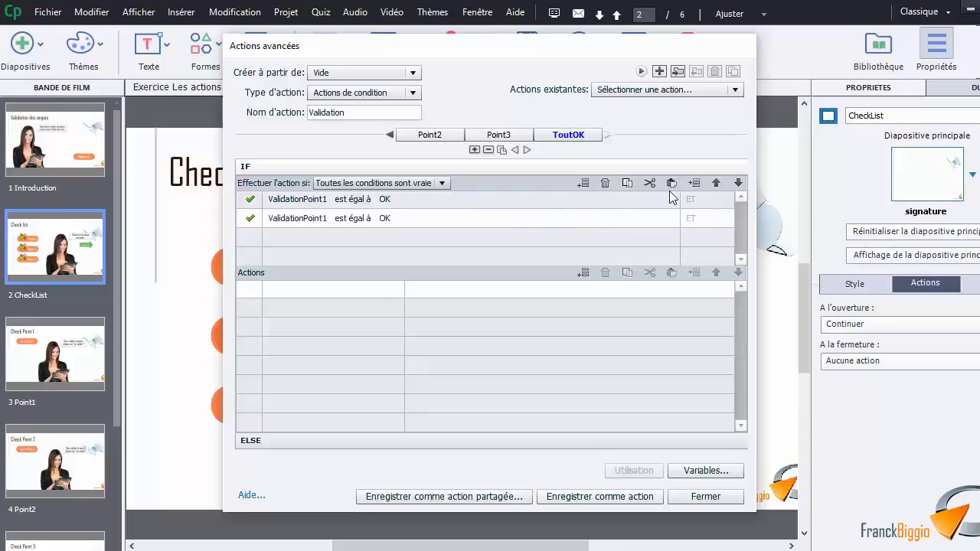
click(412, 235)
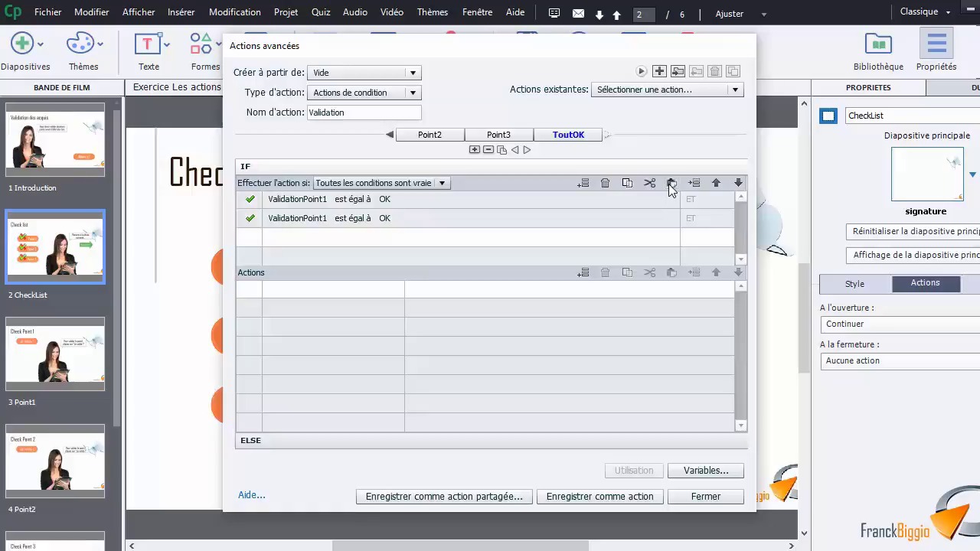
click(671, 183)
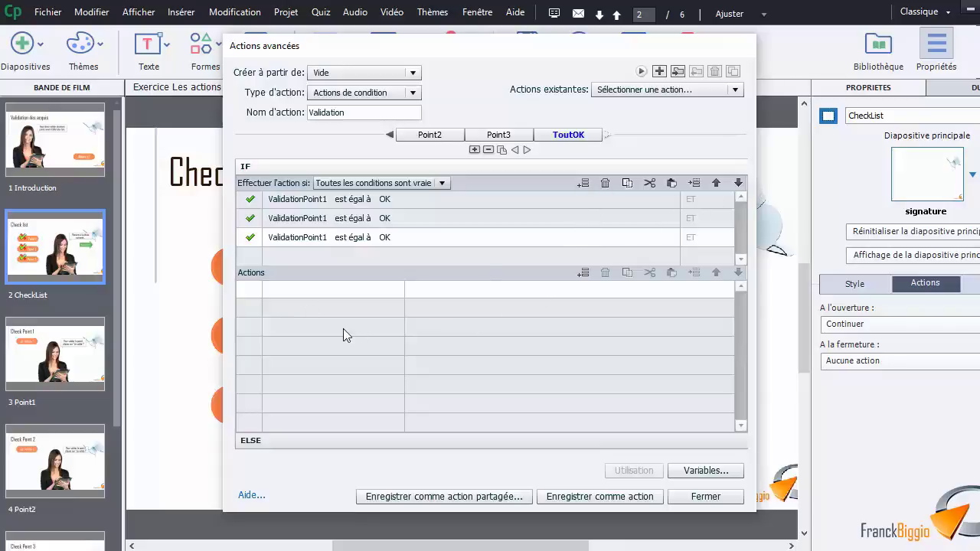
Add a Retarder les actions suivantes de action of 1.1 seconds to ToutOK, followed by a Continuer action.
click(325, 295)
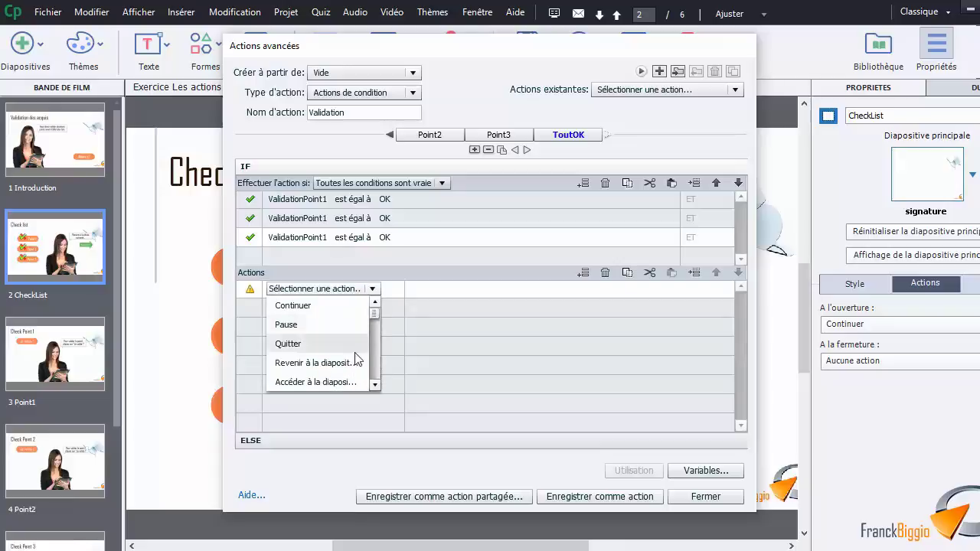
scroll(367, 368, down, 6)
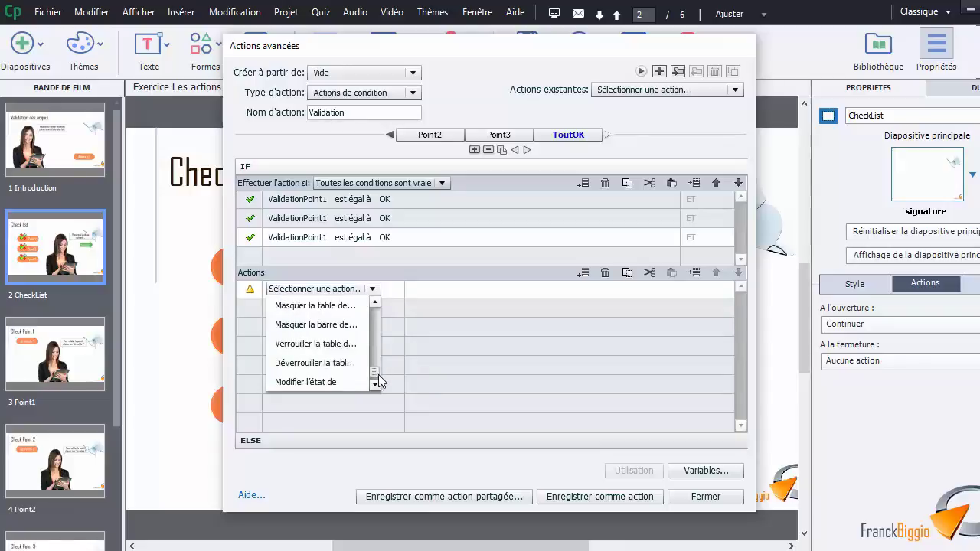
scroll(379, 381, down, 1)
click(337, 384)
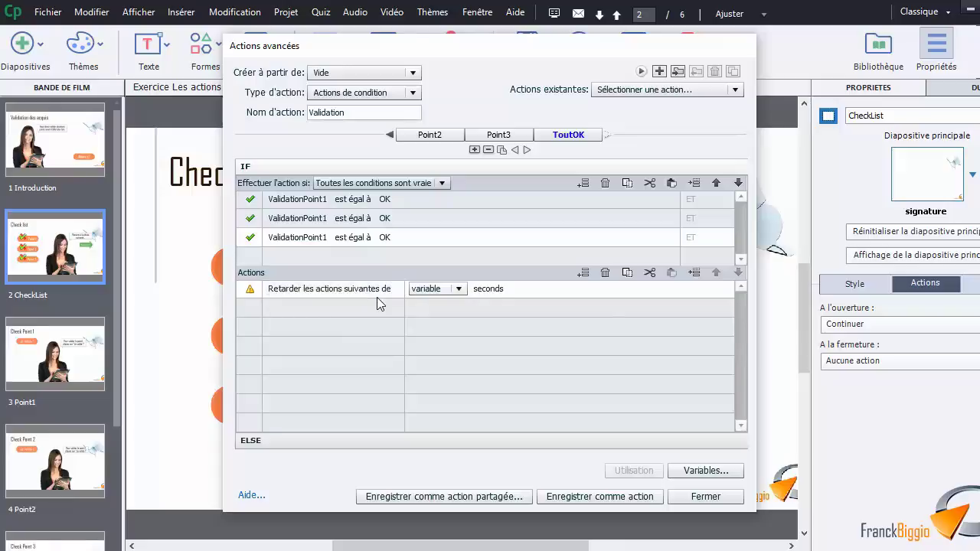
click(457, 289)
click(449, 319)
text(1)
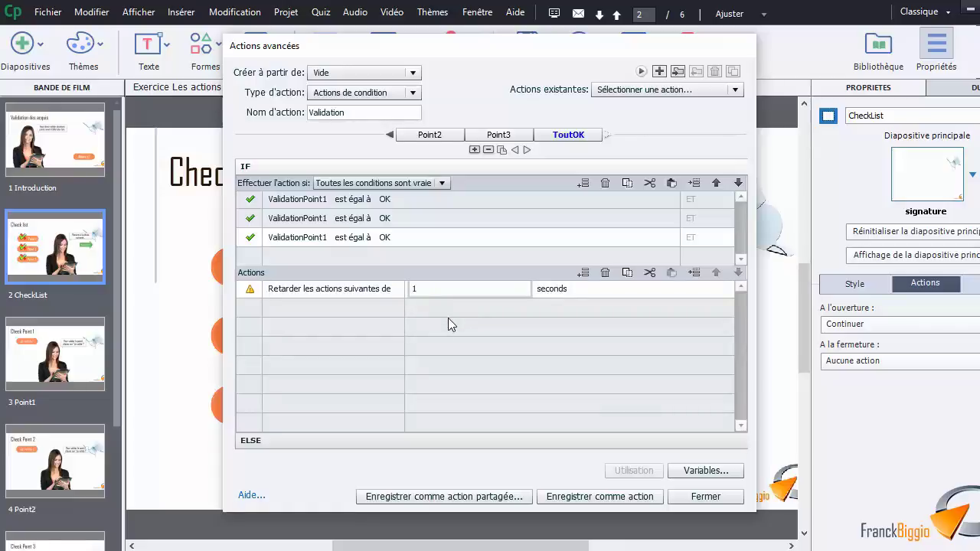
text(.1)
key(Return)
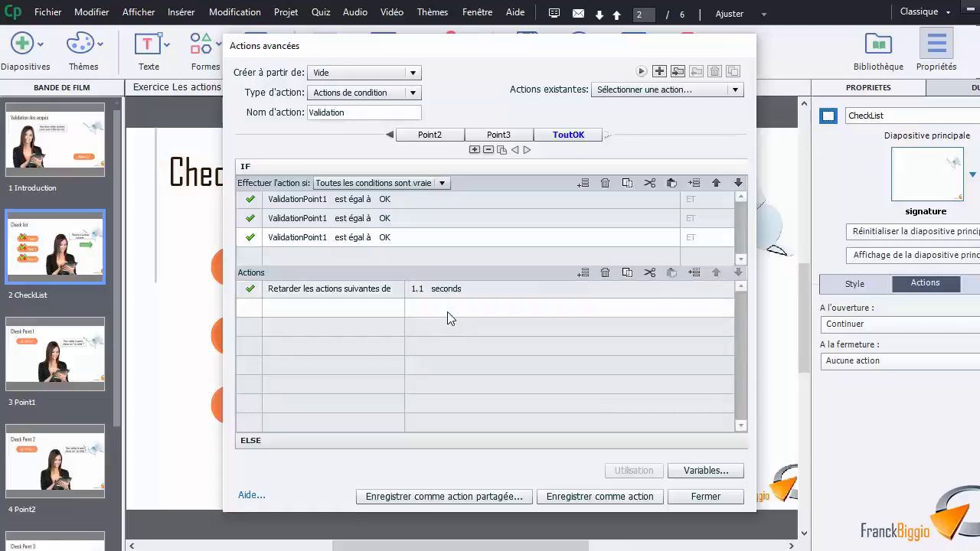
click(354, 312)
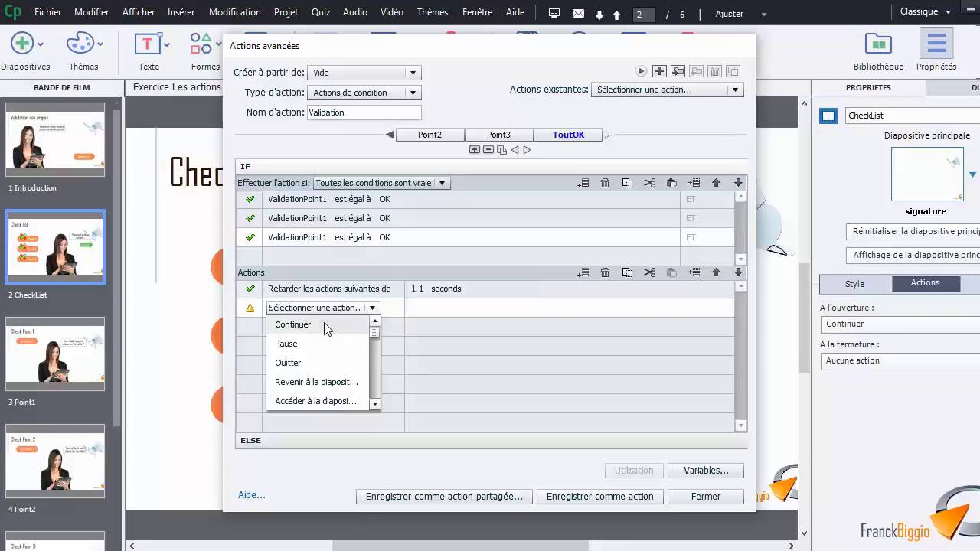
click(324, 324)
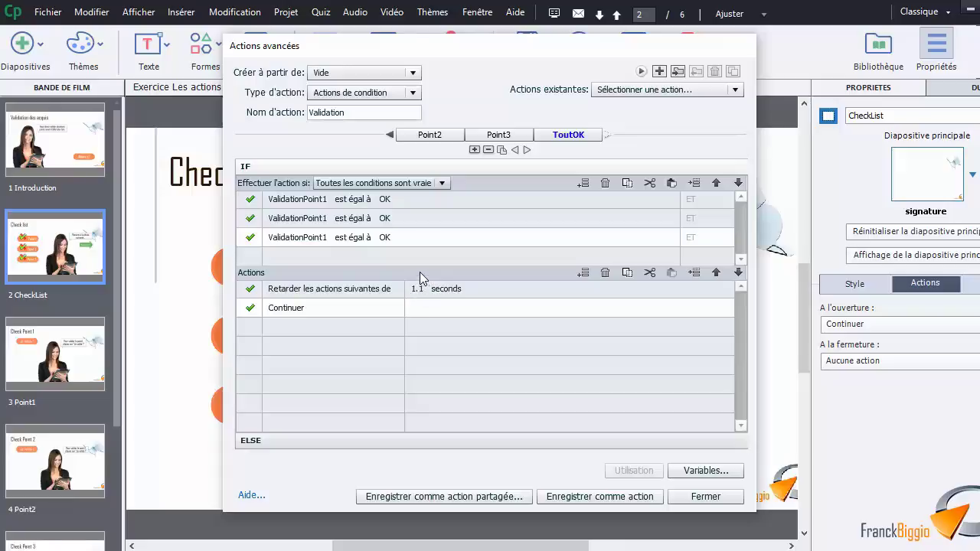
Add an Afficher action in the row below Continuer.
click(284, 325)
click(338, 332)
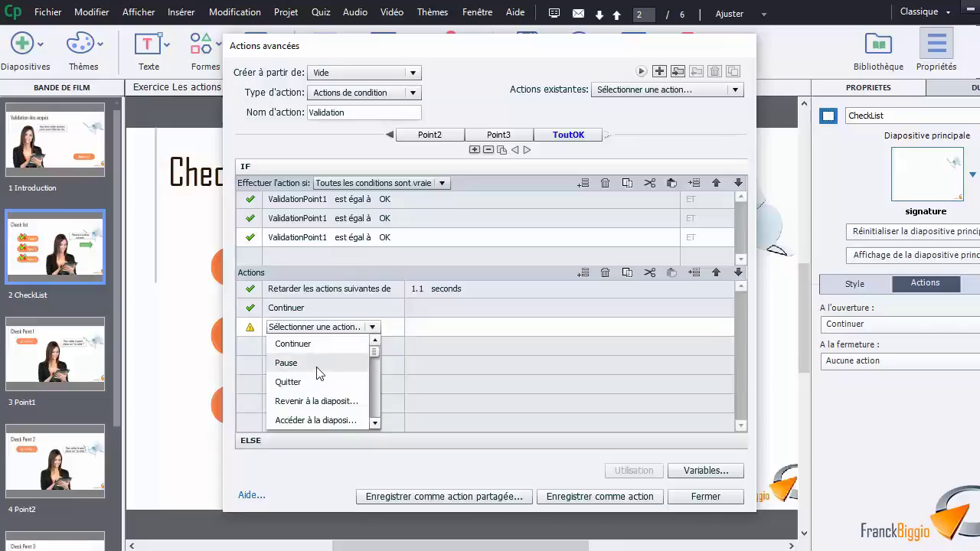
click(375, 423)
click(375, 425)
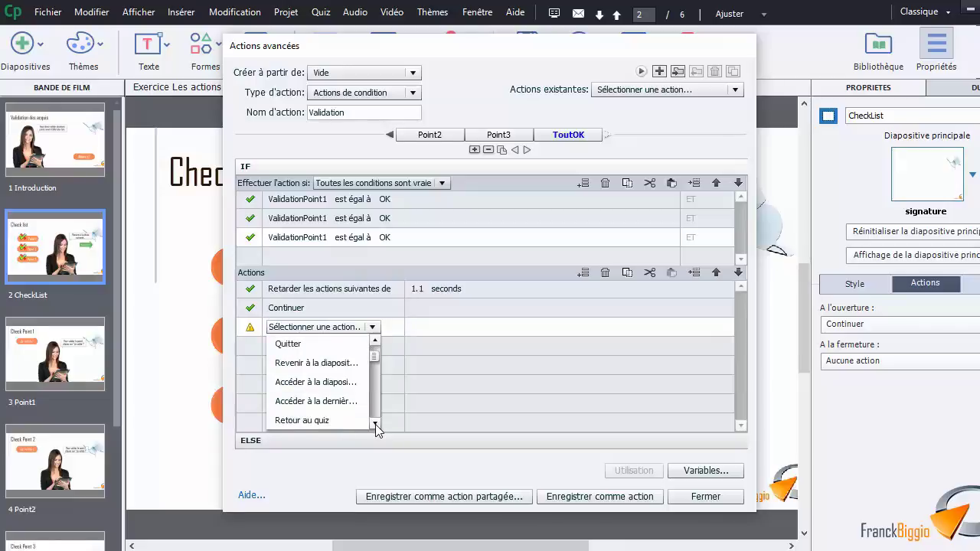
click(375, 424)
click(375, 424)
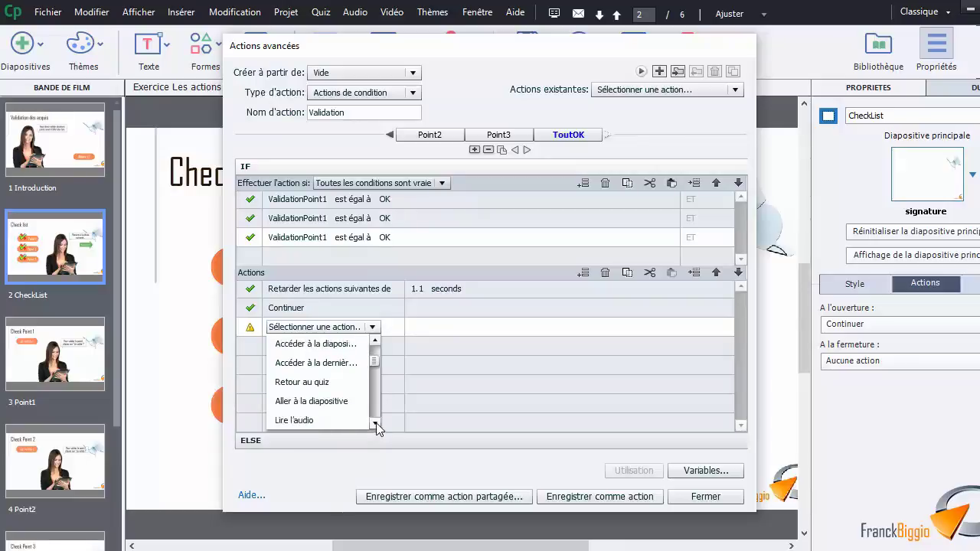
click(375, 425)
click(375, 424)
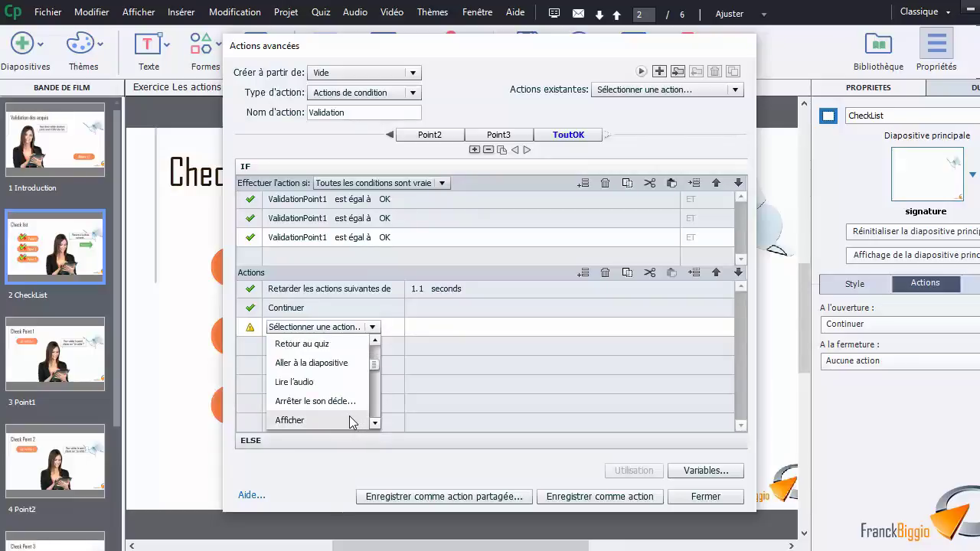
click(351, 420)
Set Personnage as the object shown by the Afficher action in the ToutOK decision.
click(514, 327)
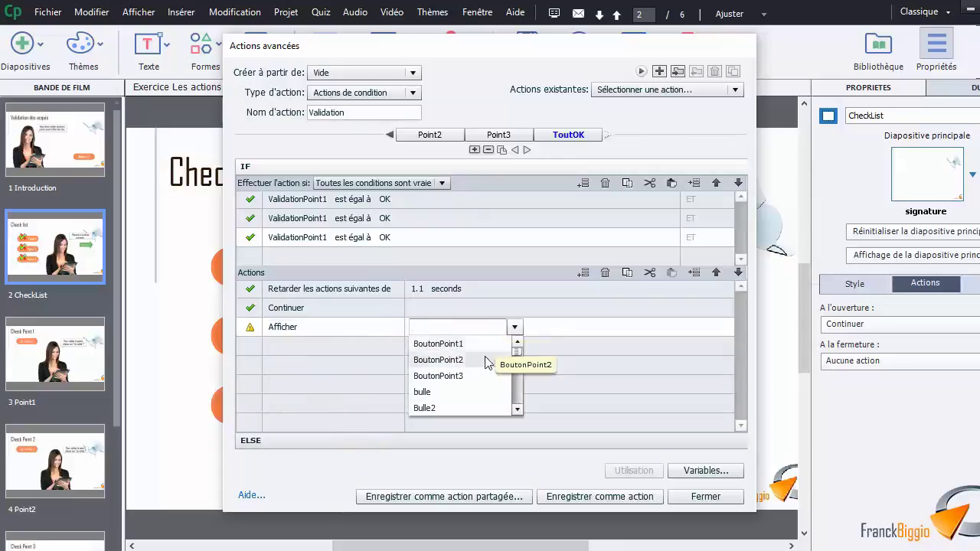
click(517, 410)
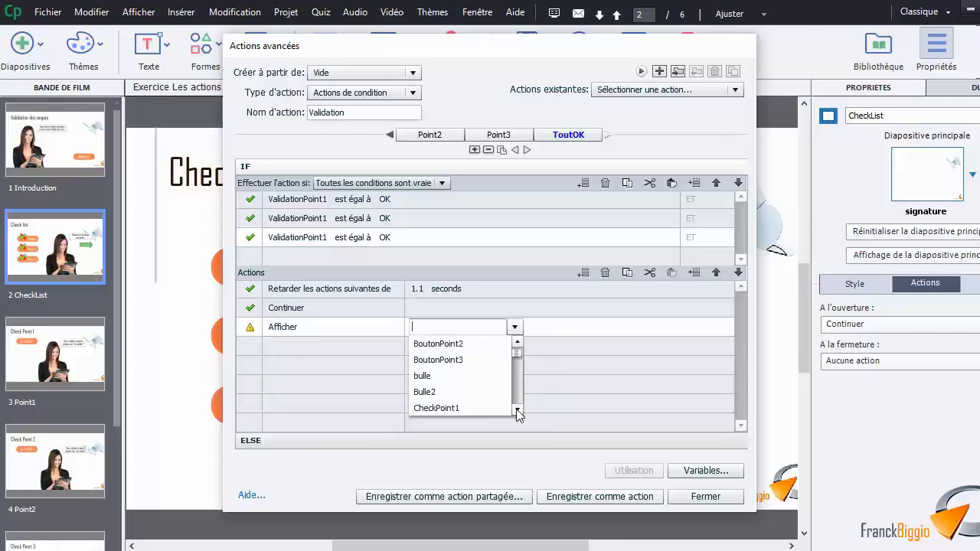
click(518, 410)
click(518, 409)
click(518, 409)
click(518, 409)
click(518, 409)
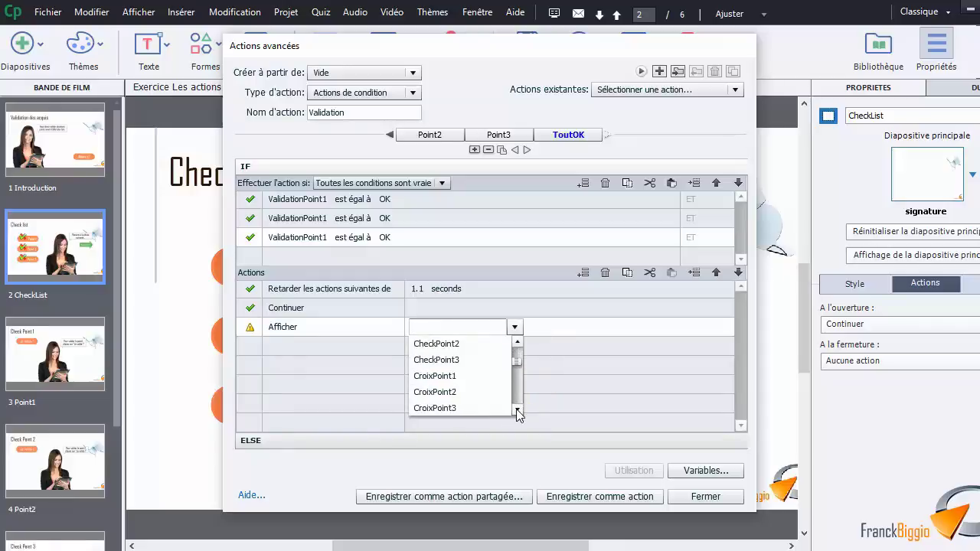
click(518, 409)
click(518, 409)
click(518, 410)
click(517, 410)
click(518, 409)
click(518, 409)
click(517, 410)
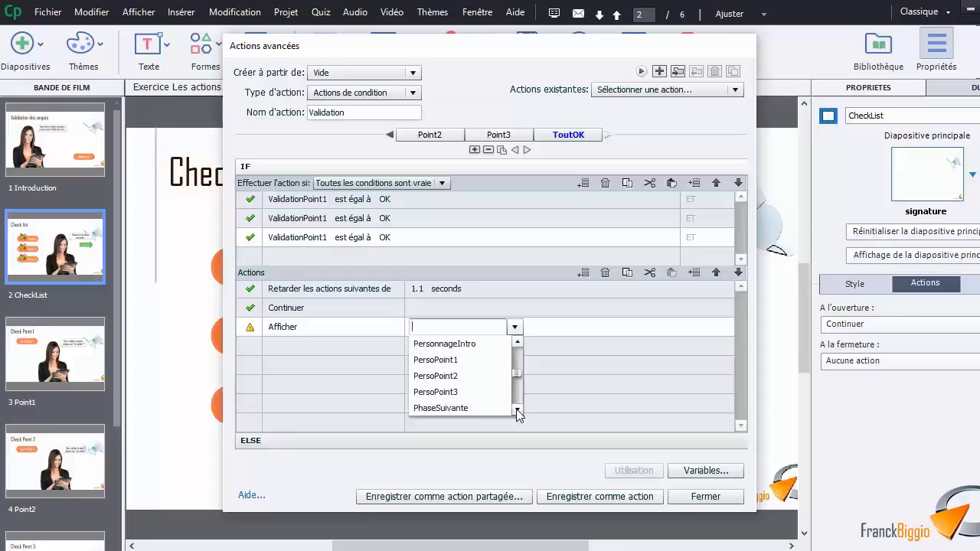
click(517, 410)
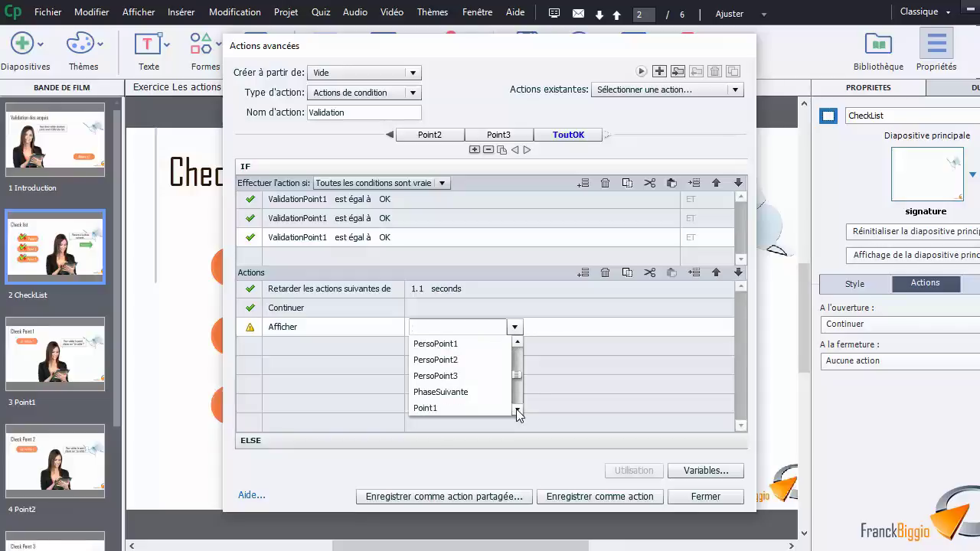
click(517, 410)
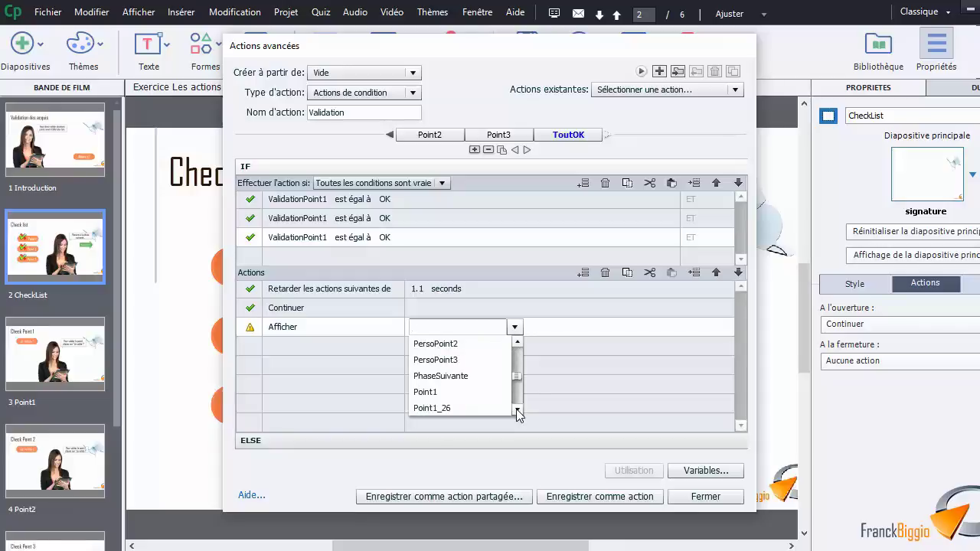
click(518, 410)
click(518, 409)
click(518, 410)
click(516, 410)
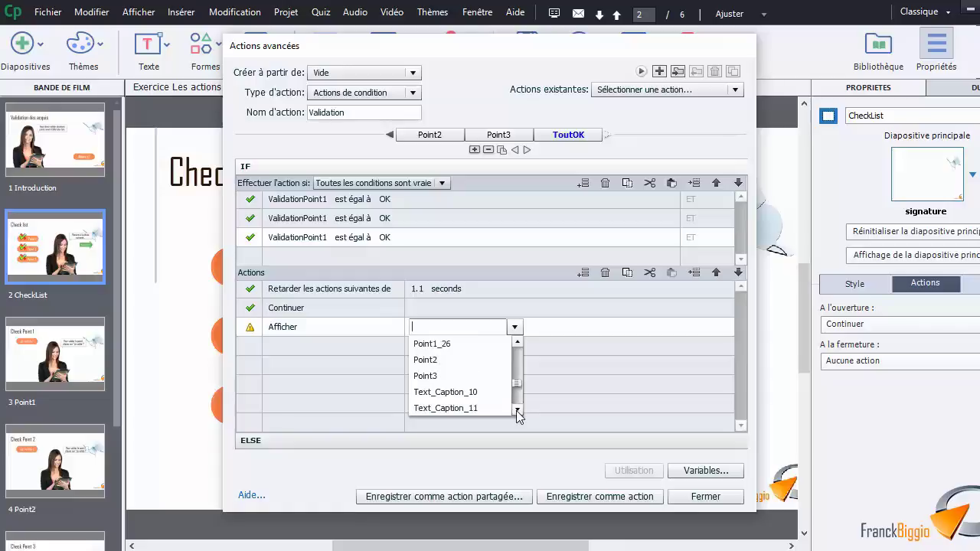
click(517, 410)
click(516, 409)
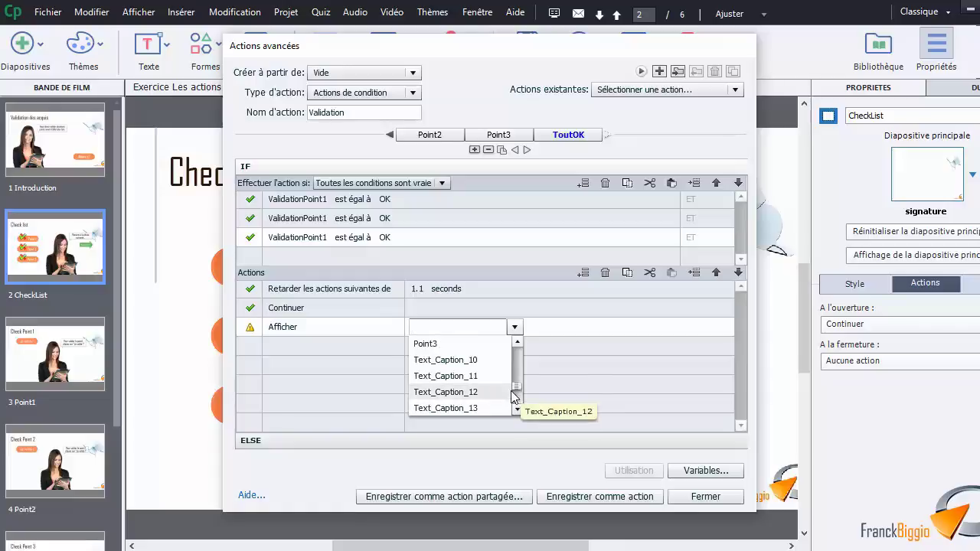
click(519, 403)
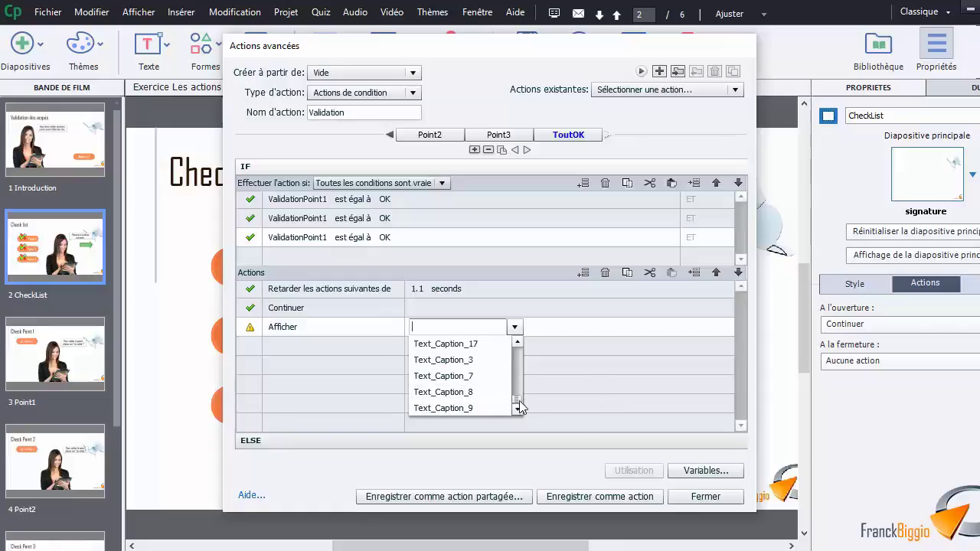
drag(519, 403, 532, 351)
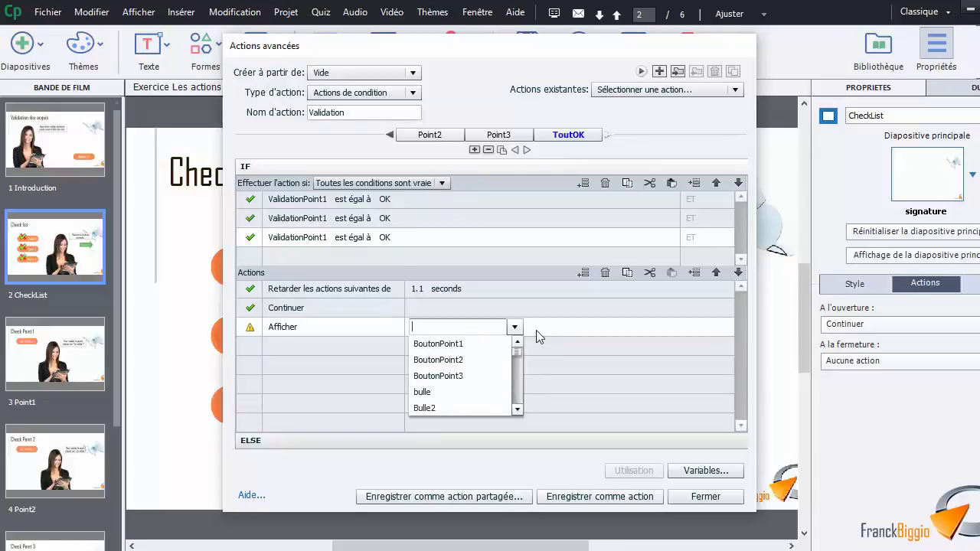
click(516, 412)
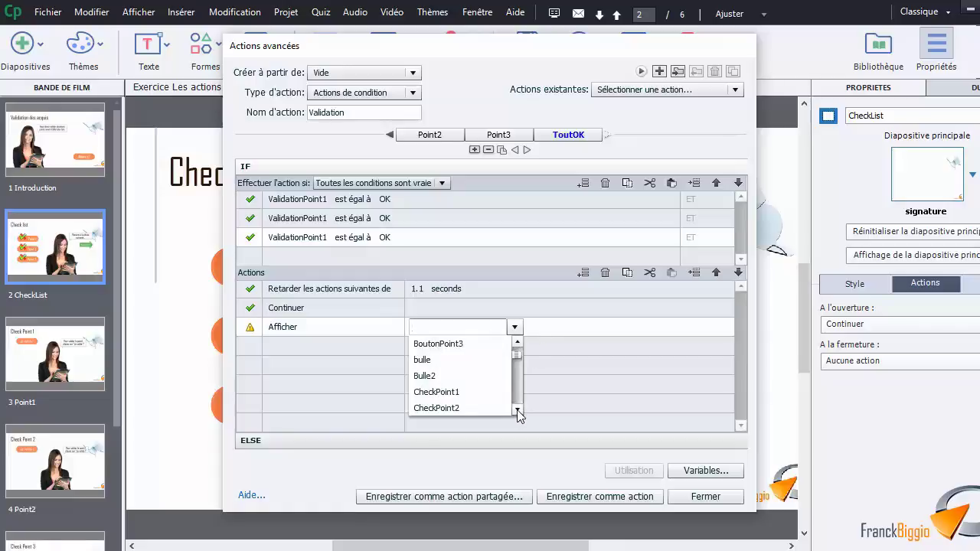
click(518, 412)
click(518, 411)
click(518, 411)
click(518, 411)
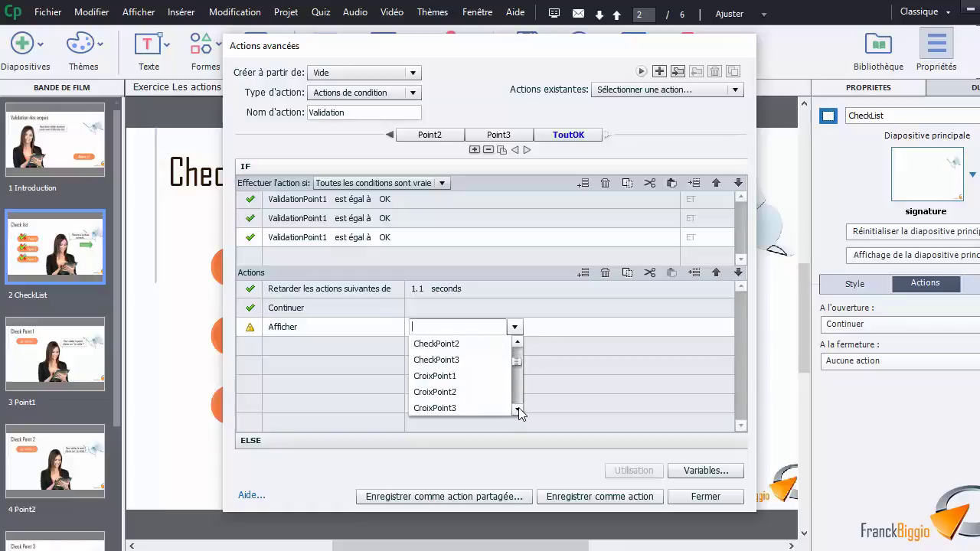
click(517, 411)
click(518, 411)
click(518, 410)
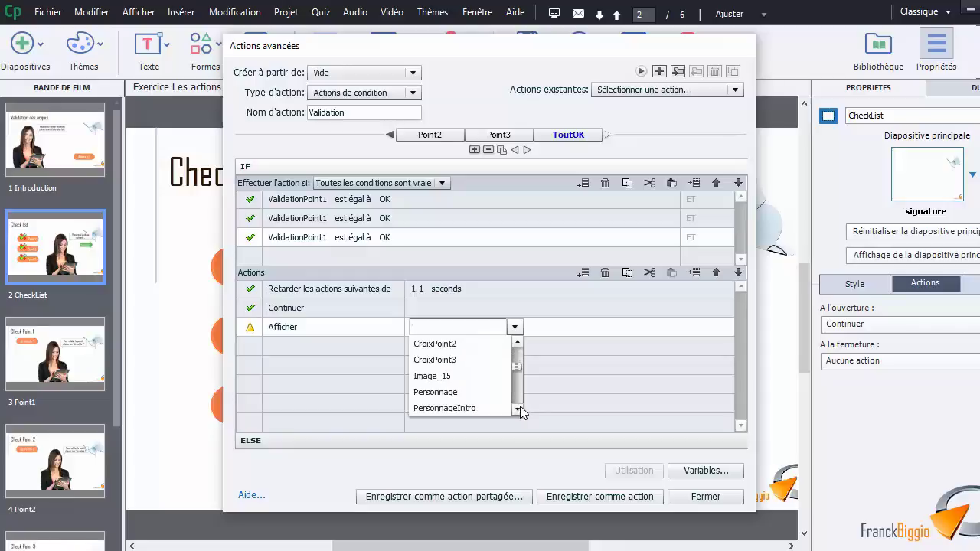
click(436, 392)
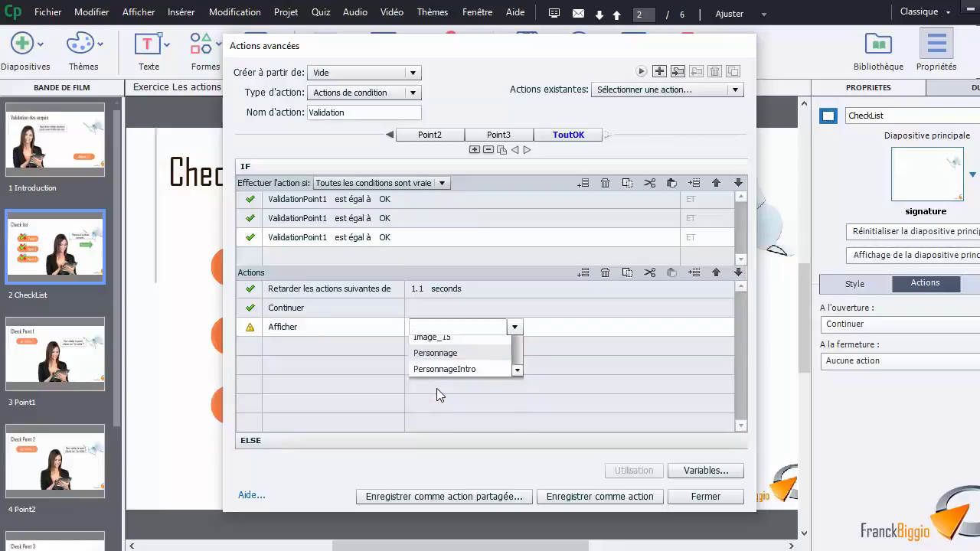
Add a second Afficher action to ToutOK that shows the object bulle.
click(363, 348)
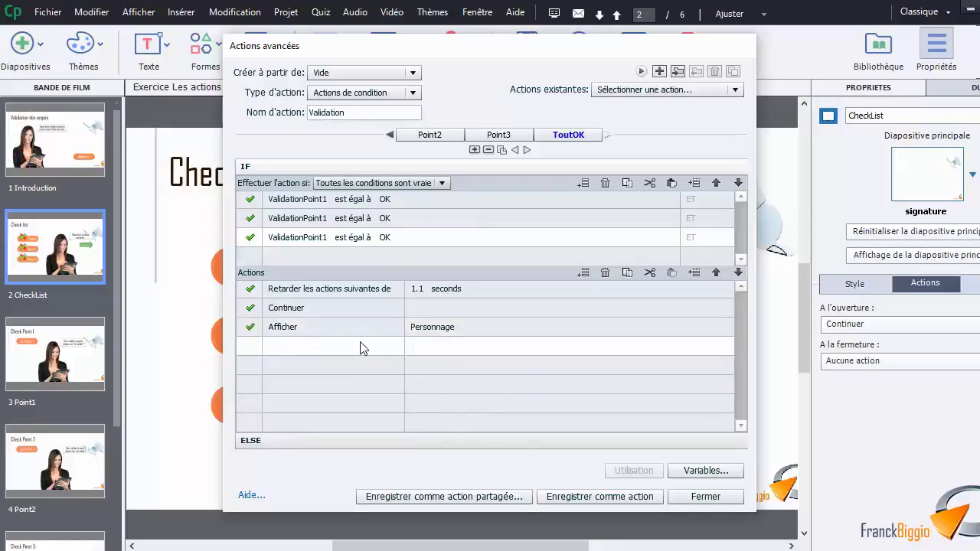
click(363, 349)
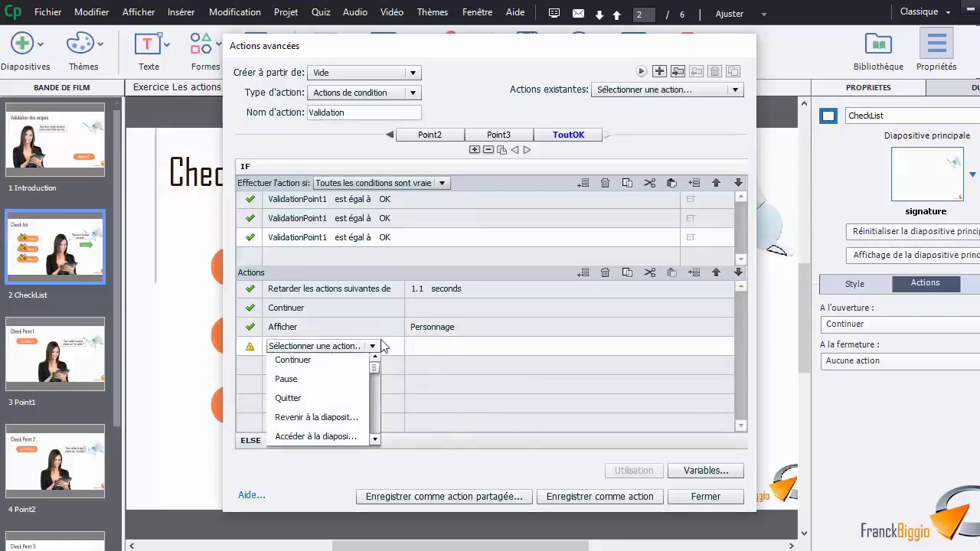
click(374, 442)
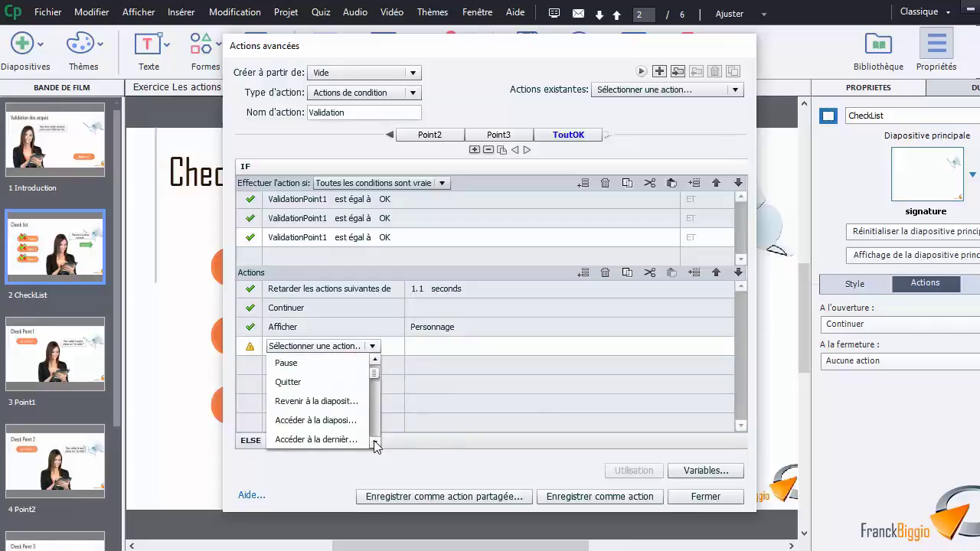
double_click(375, 442)
click(377, 435)
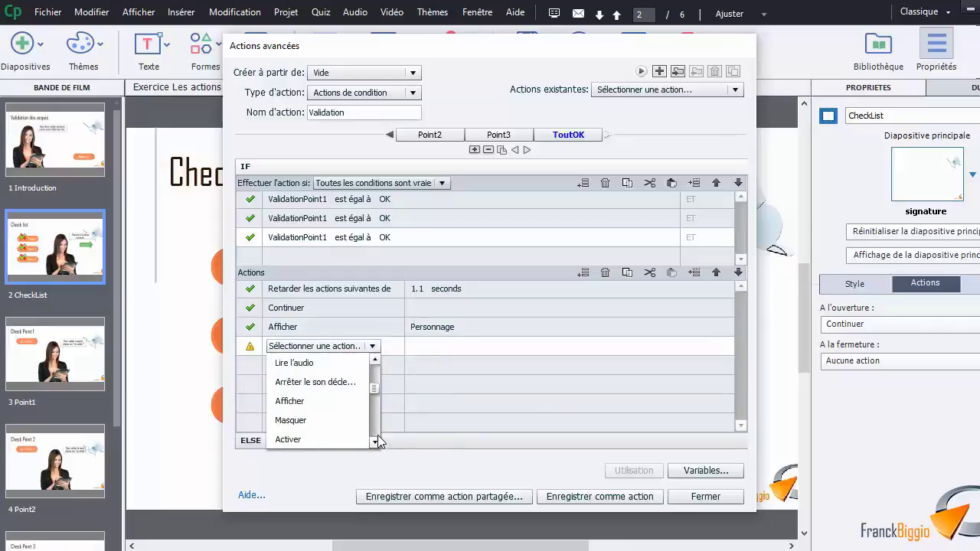
click(378, 433)
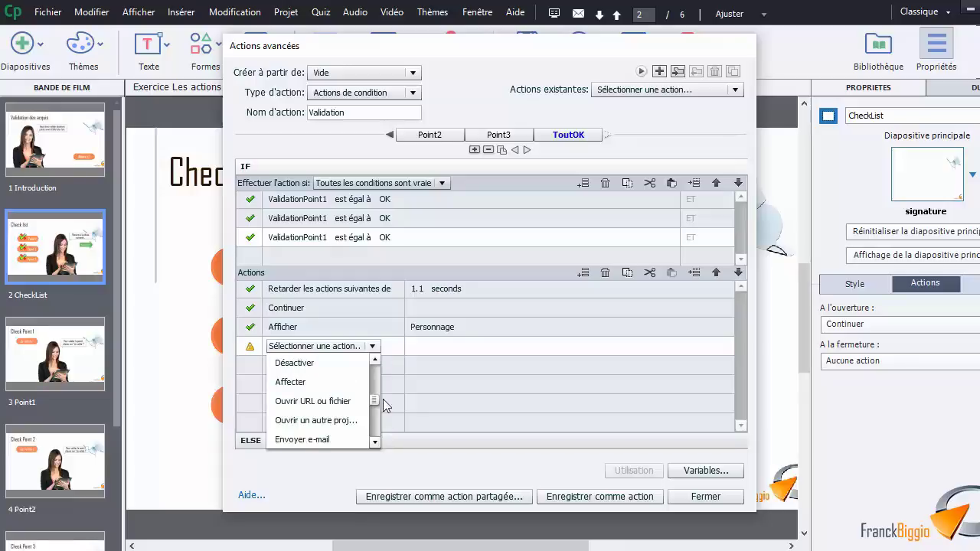
click(376, 362)
click(376, 362)
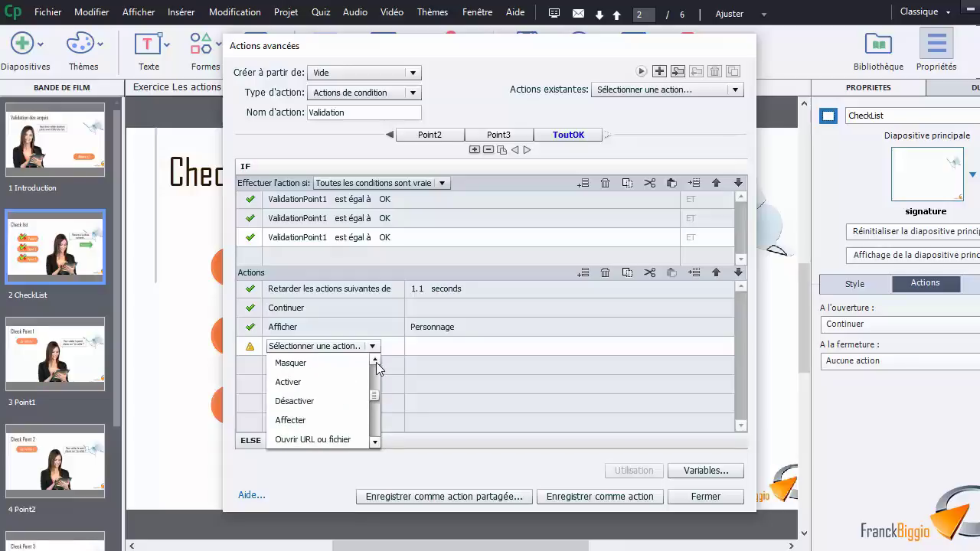
click(375, 360)
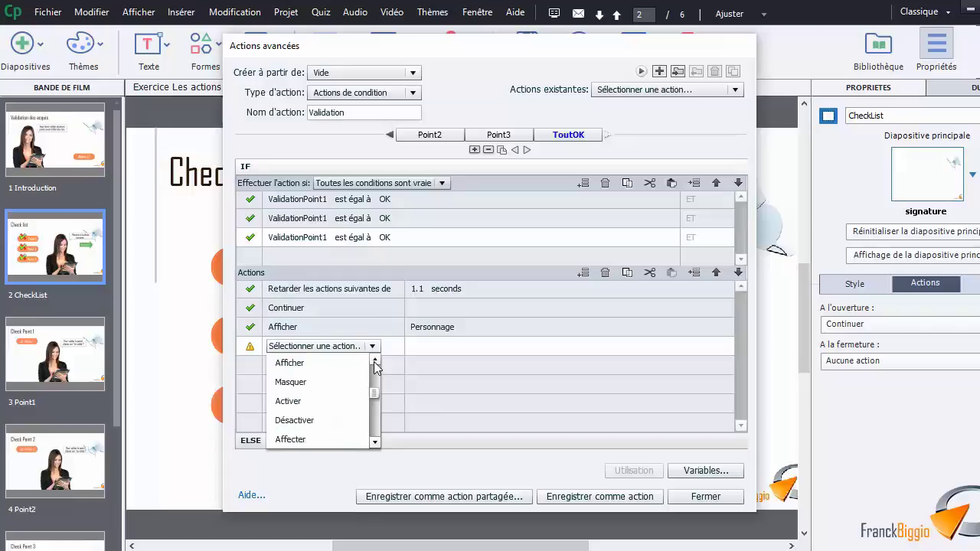
click(348, 363)
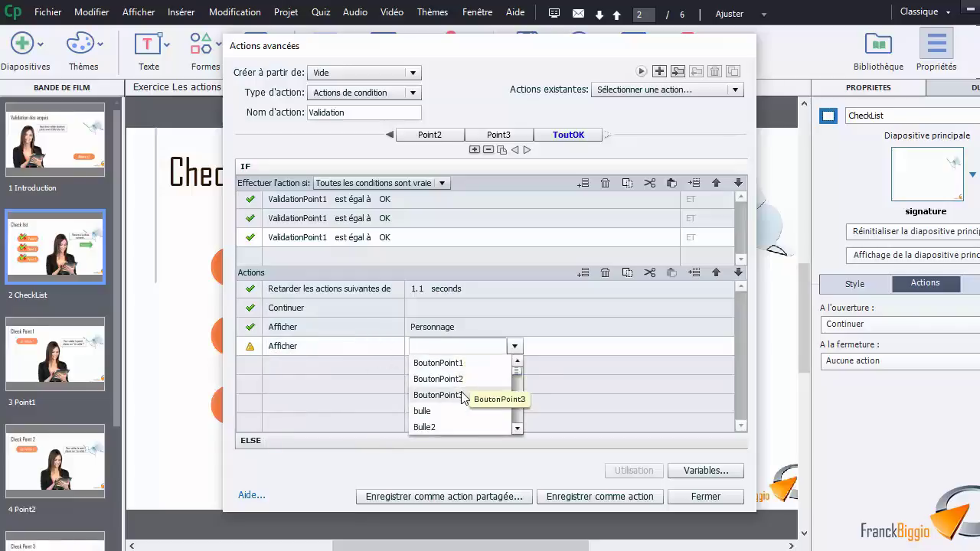
click(405, 397)
Add a third Afficher action to ToutOK that shows the object Bulle2.
click(338, 369)
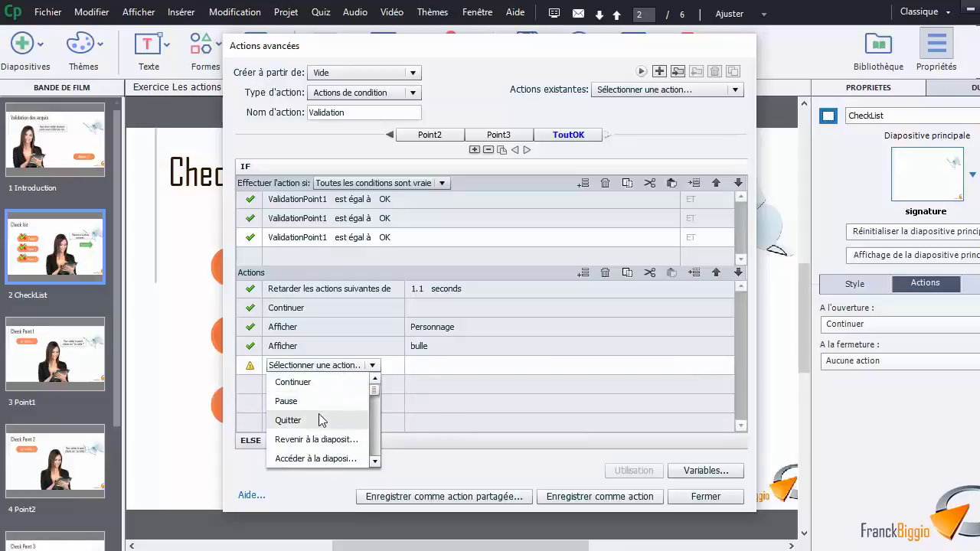
click(375, 462)
click(375, 462)
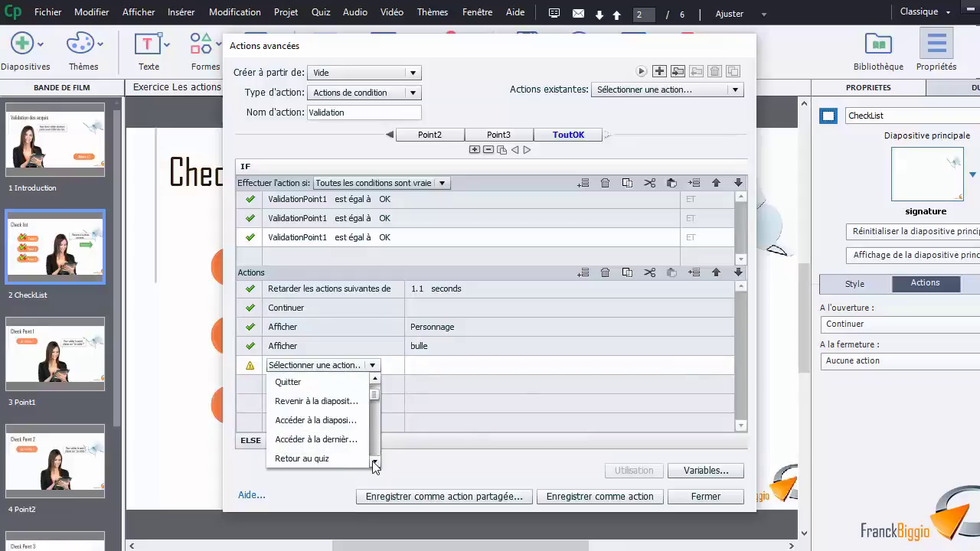
click(374, 463)
click(374, 462)
click(375, 462)
click(375, 463)
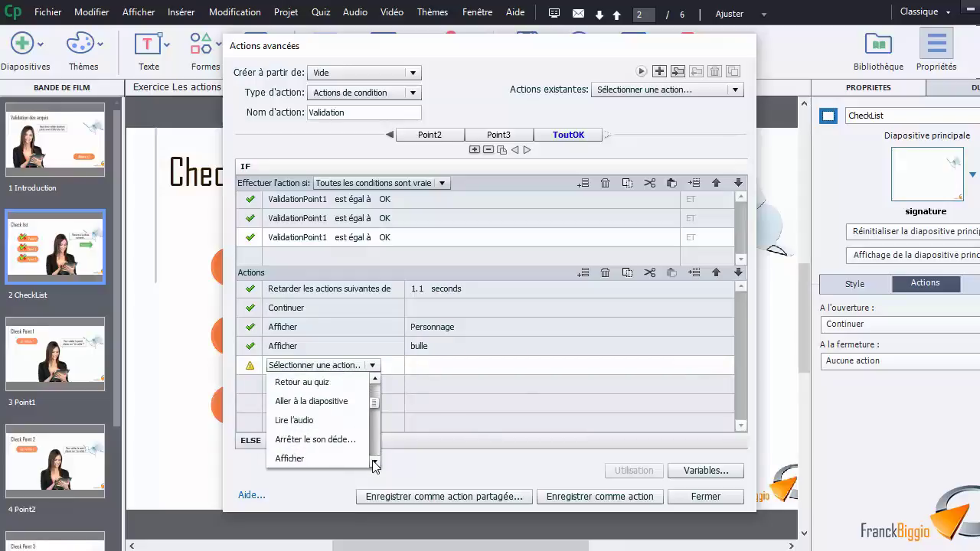
click(291, 458)
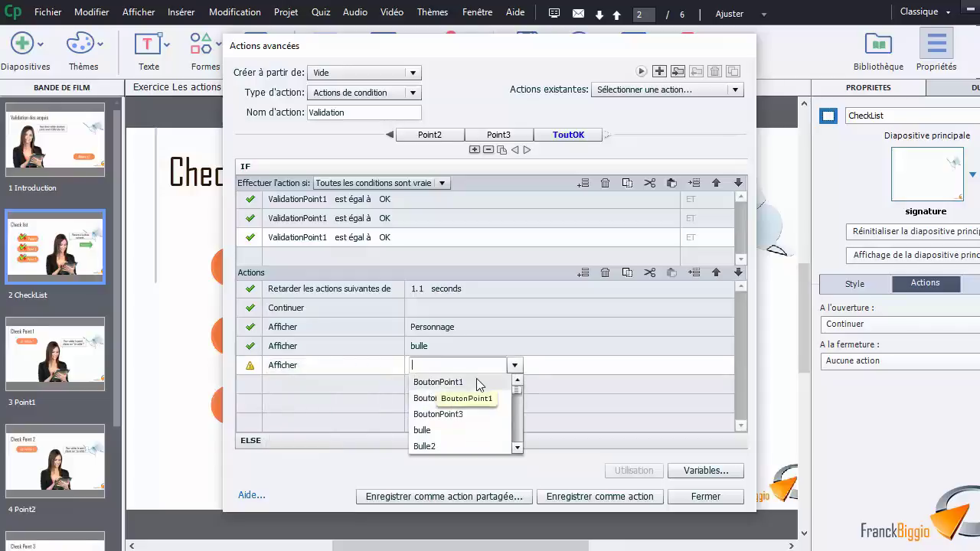
click(429, 445)
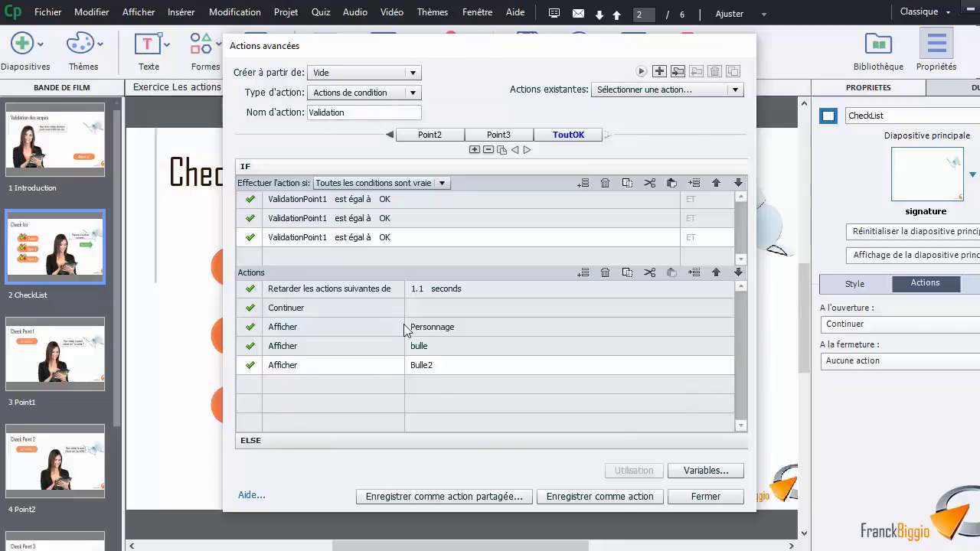
Save the Validation script as an advanced action and acknowledge the save message.
click(593, 497)
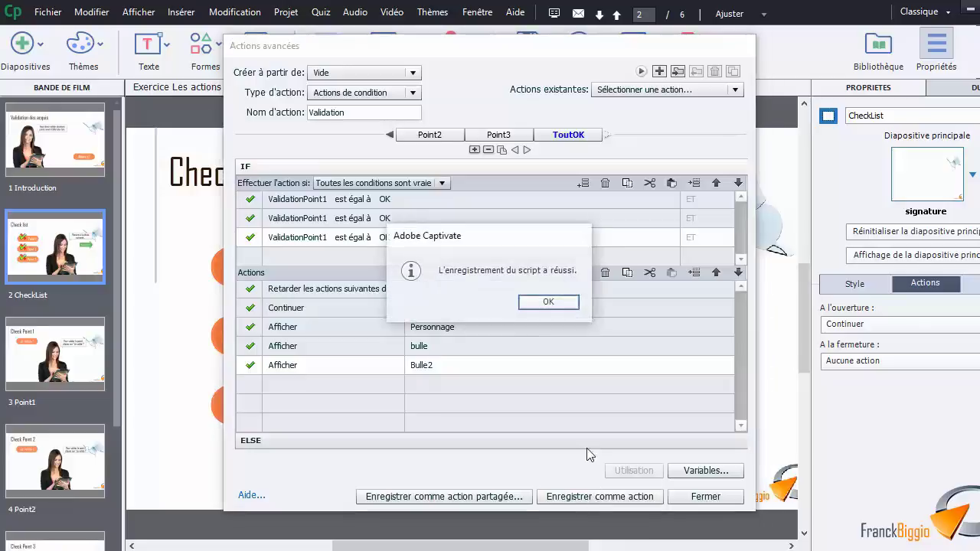
click(528, 302)
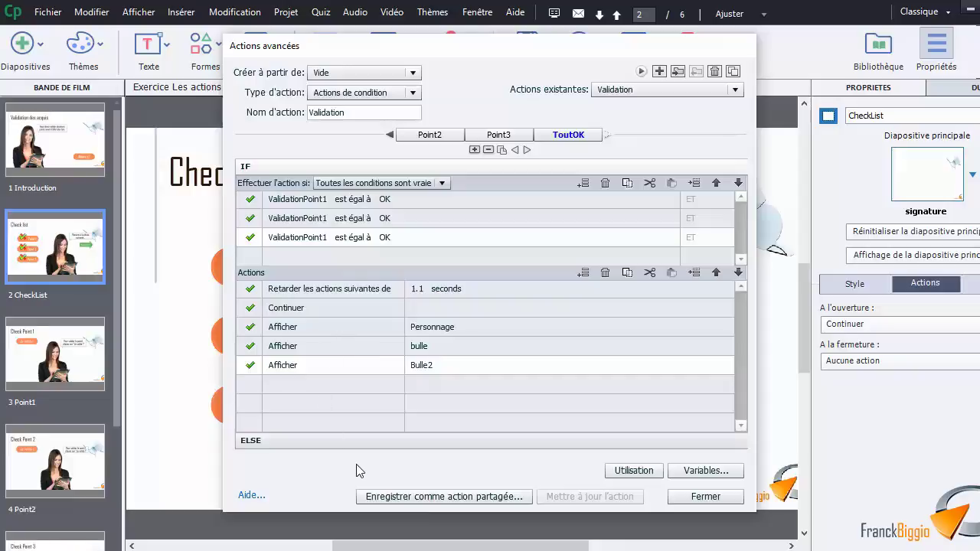
Examine the ELSE and IF sections of the ToutOK decision and close the advanced actions dialog.
click(258, 444)
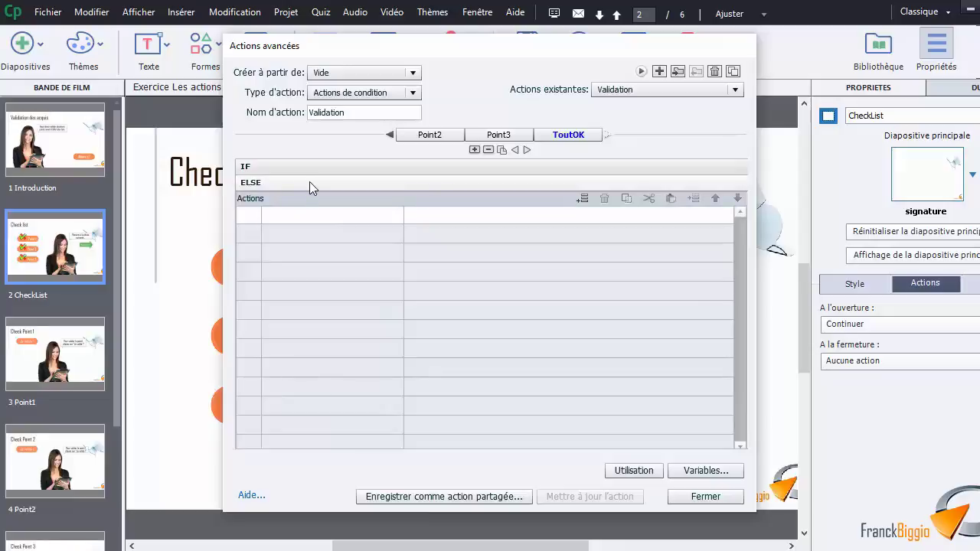
click(264, 167)
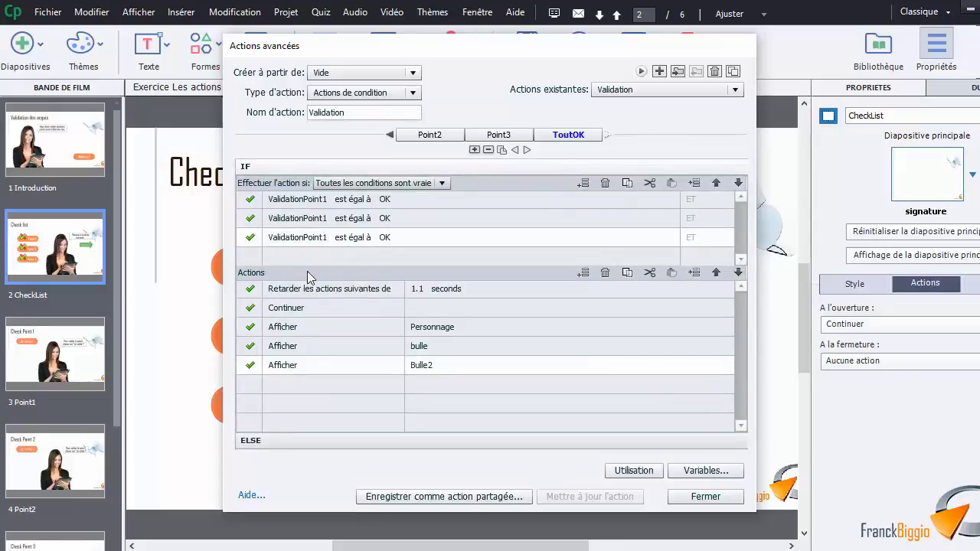
click(275, 441)
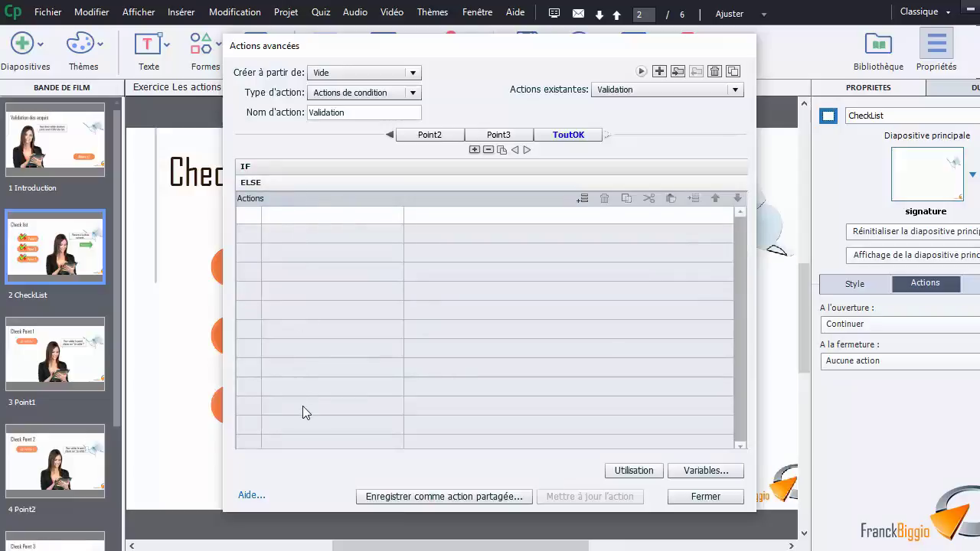
click(246, 169)
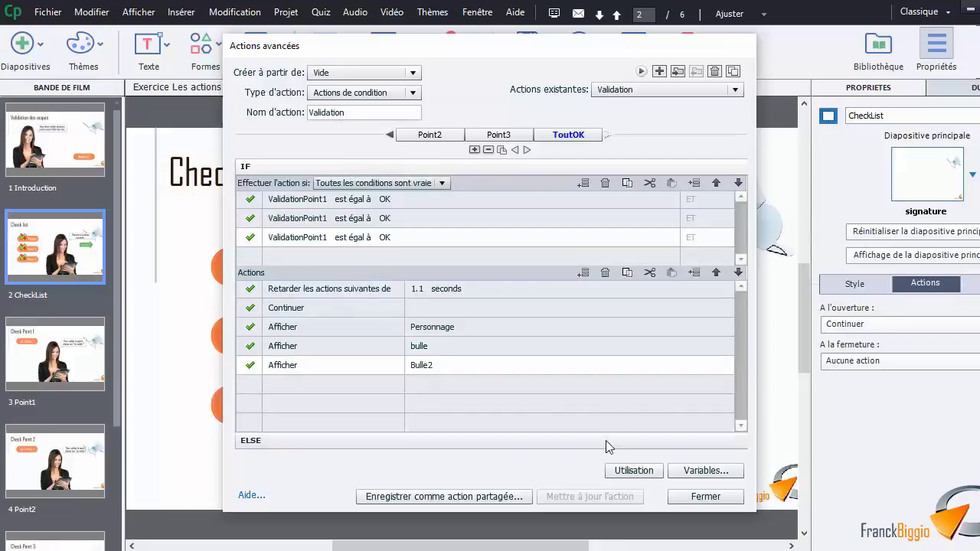
click(716, 499)
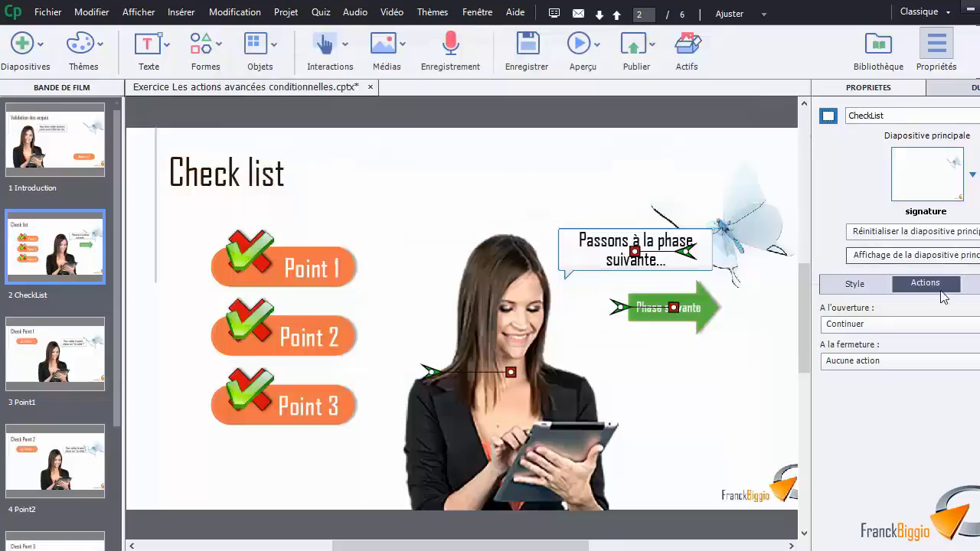